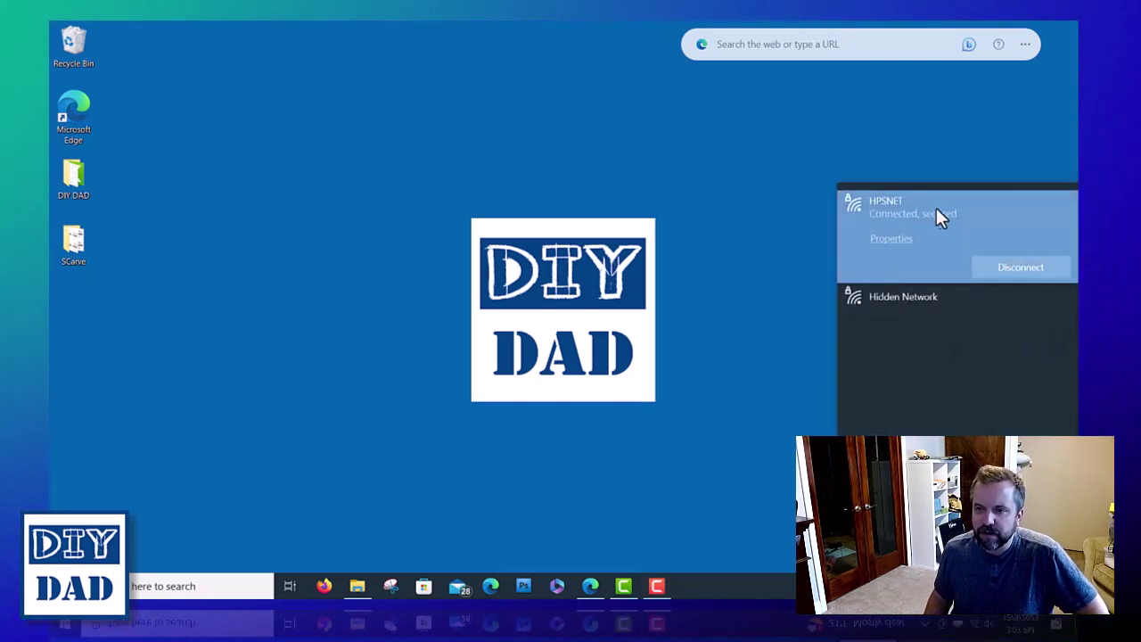
Connect to the hidden network WLED-AP with its network security key and decline making the PC discoverable on it
{"action": "left_click", "coordinate": [919, 303]}
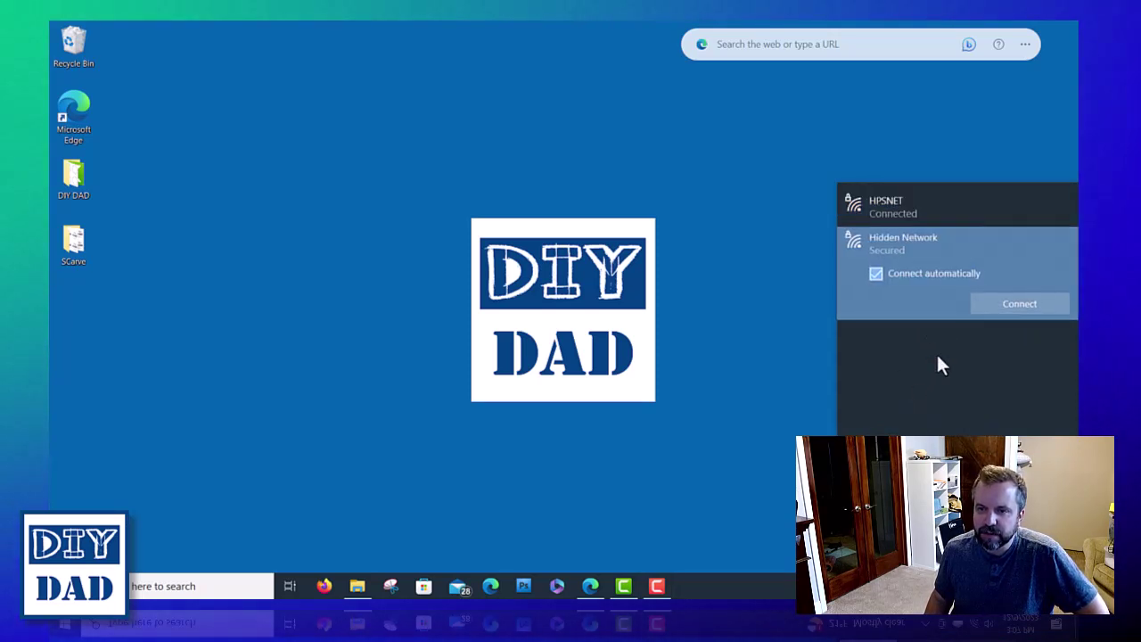
{"action": "left_click", "coordinate": [1023, 306]}
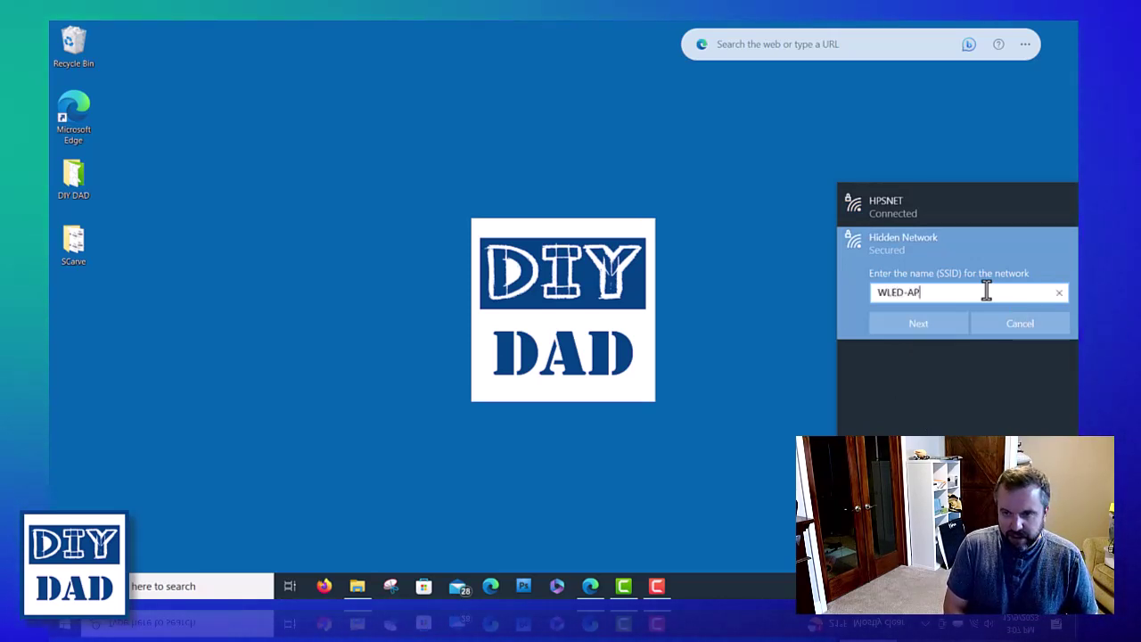
{"action": "left_click", "coordinate": [927, 323]}
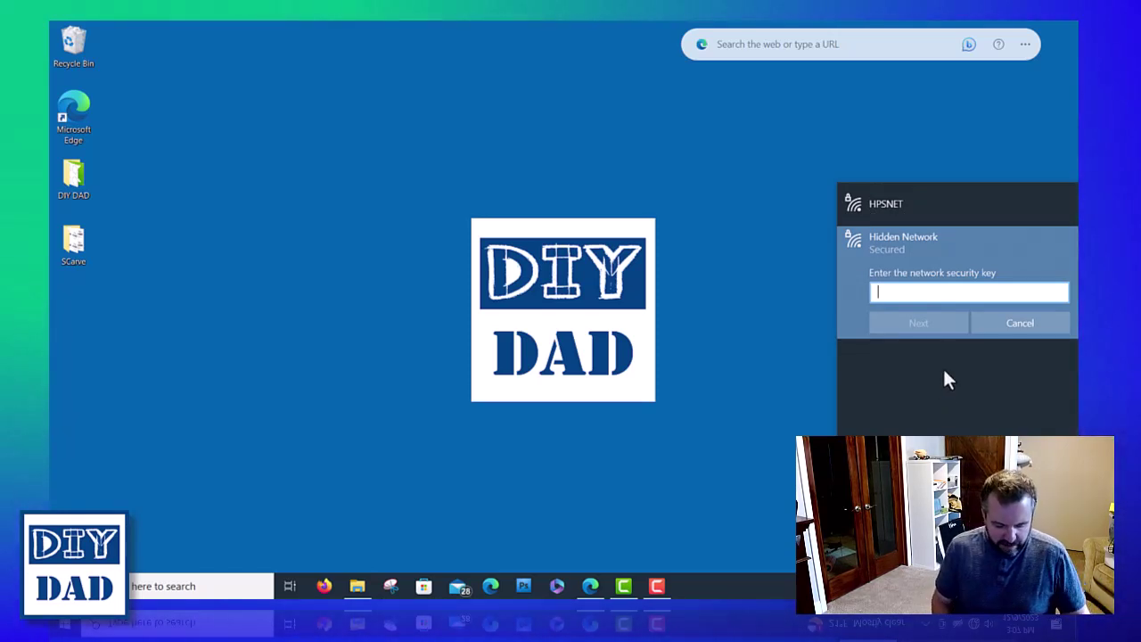
{"action": "type", "text": "*********"}
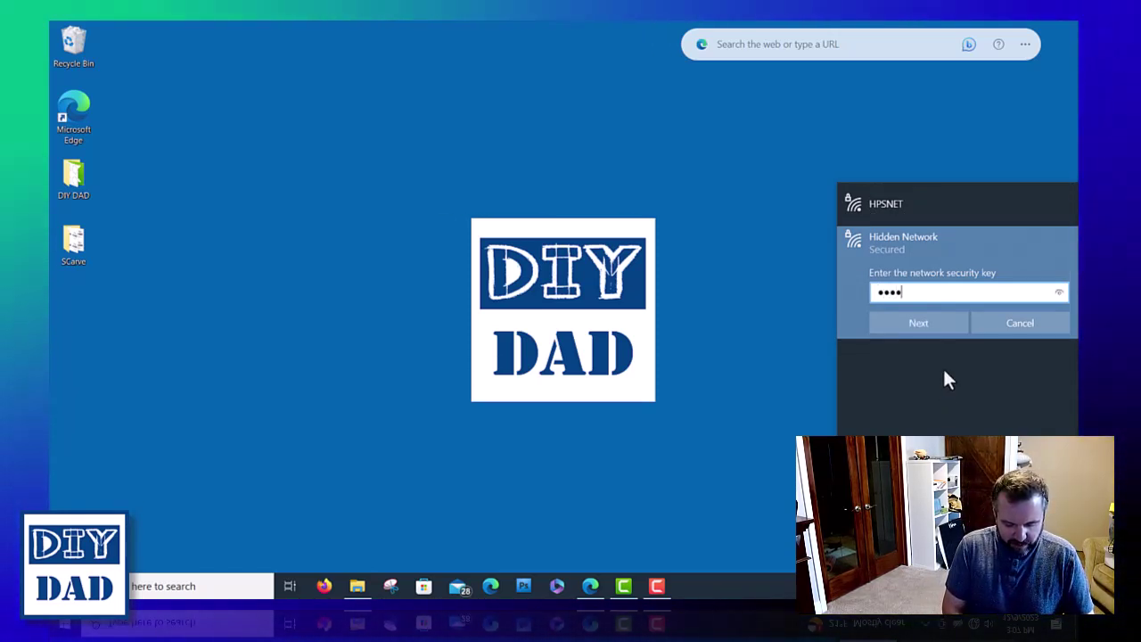
{"action": "left_click", "coordinate": [923, 325]}
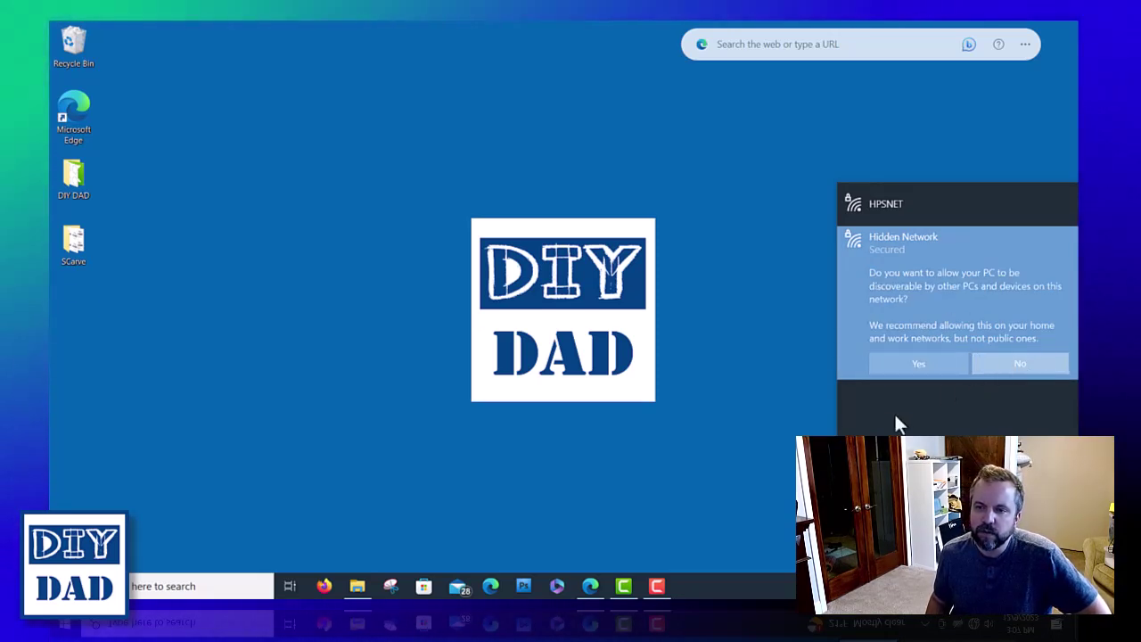
{"action": "left_click", "coordinate": [1020, 363]}
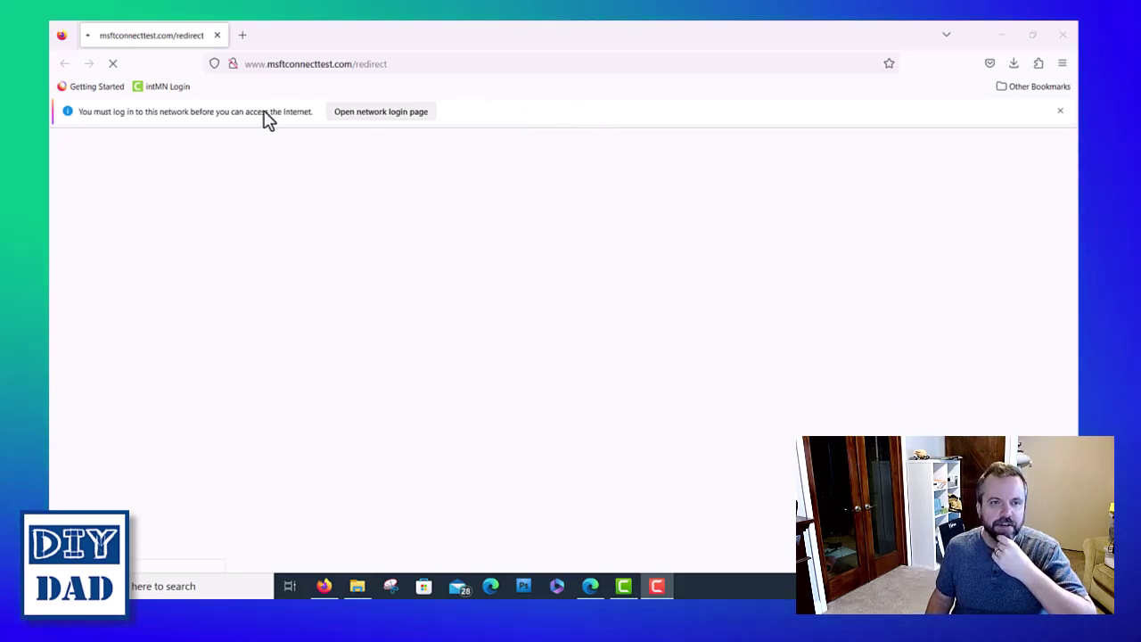
Open the network login page and go to the WLED module's WiFi settings
{"action": "left_click", "coordinate": [392, 113]}
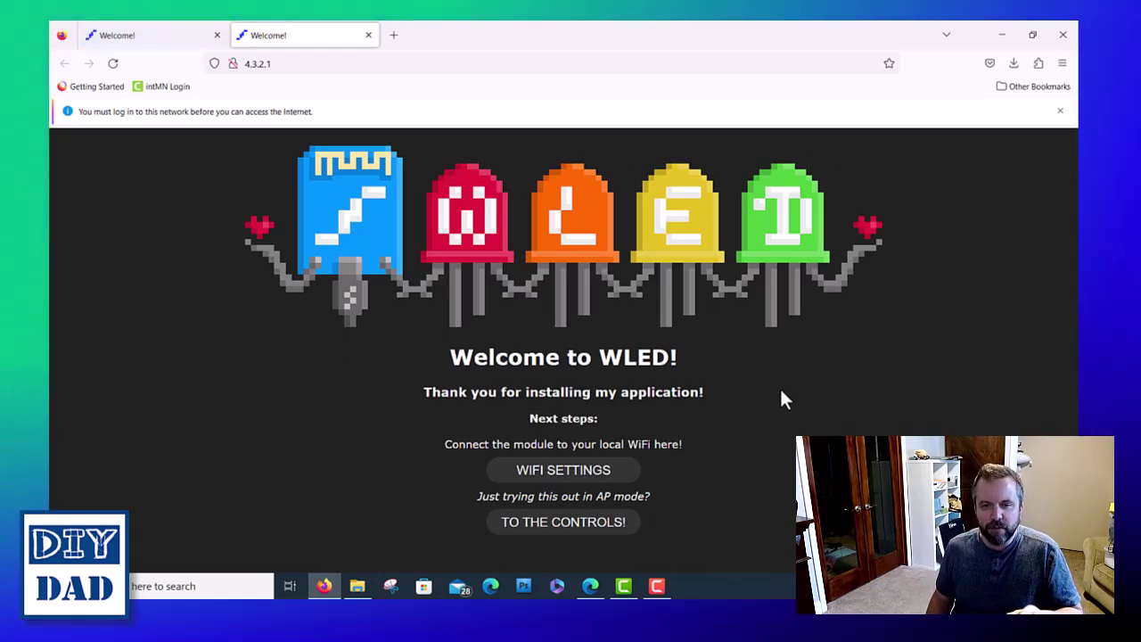
{"action": "left_click", "coordinate": [567, 472]}
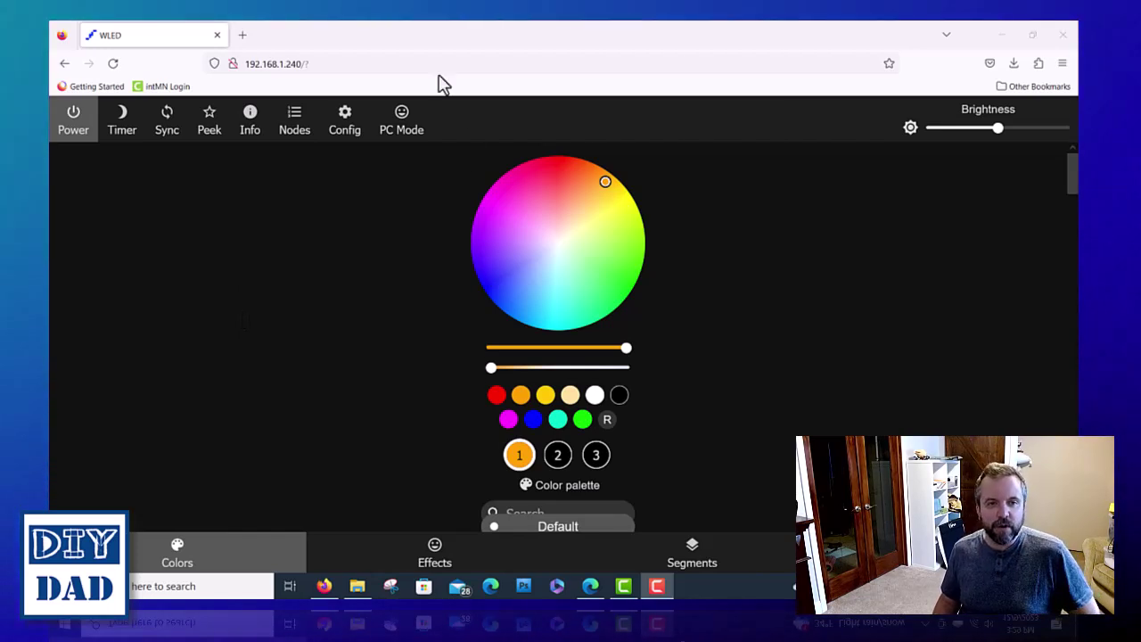
Check the installed WLED version in the About section of the Security & Updates settings
{"action": "left_click", "coordinate": [344, 132]}
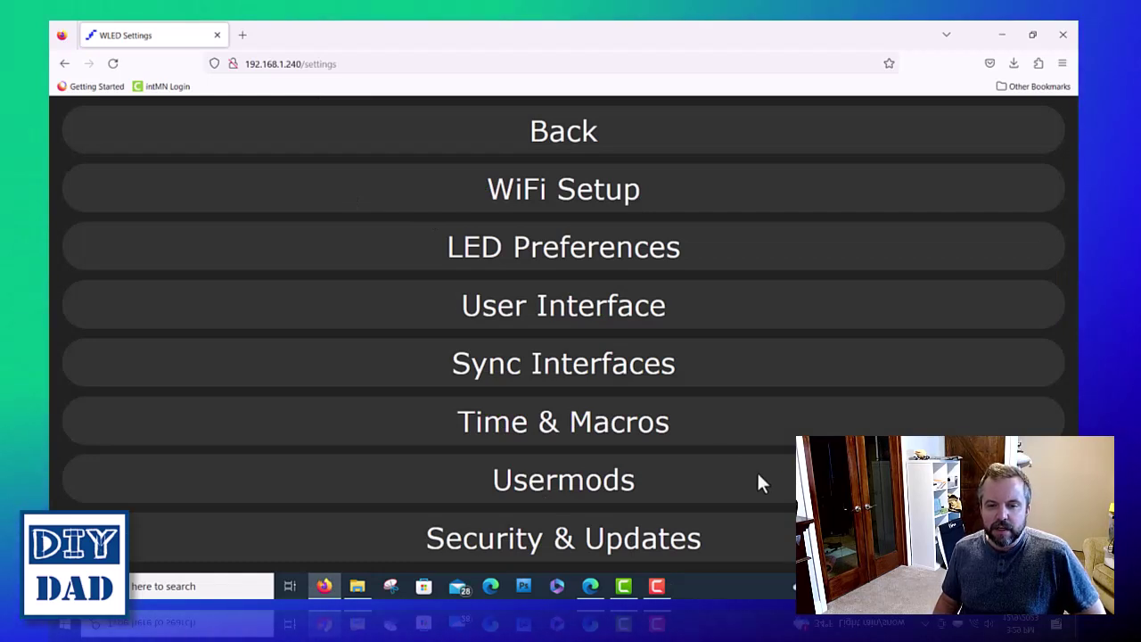
{"action": "left_click", "coordinate": [535, 544]}
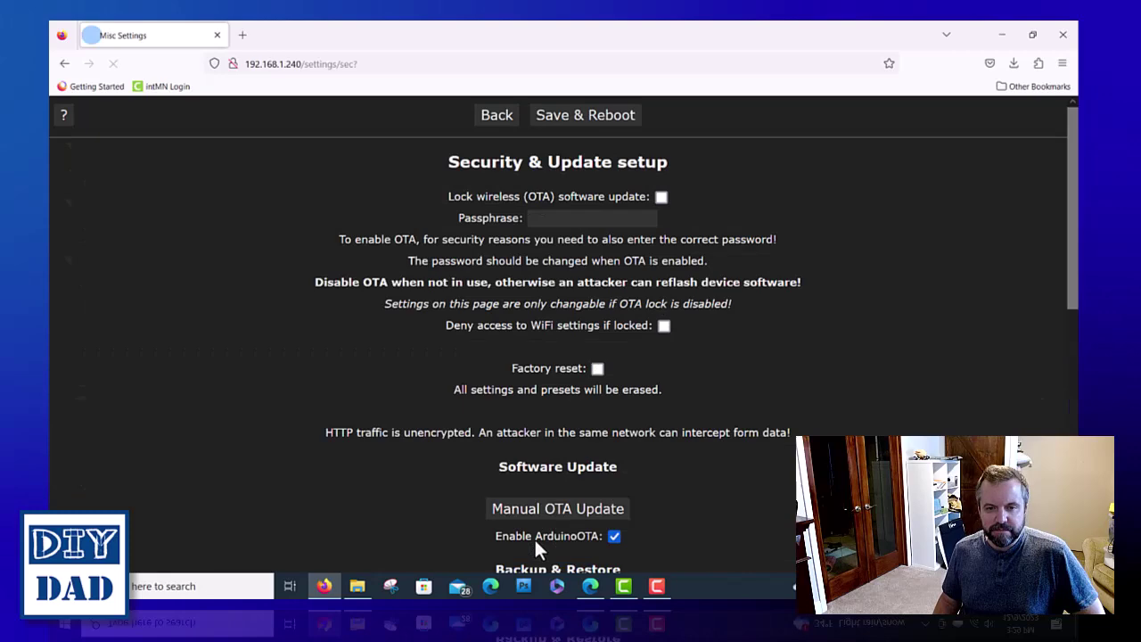
{"action": "scroll", "coordinate": [749, 419], "scroll_direction": "down", "scroll_amount": 5}
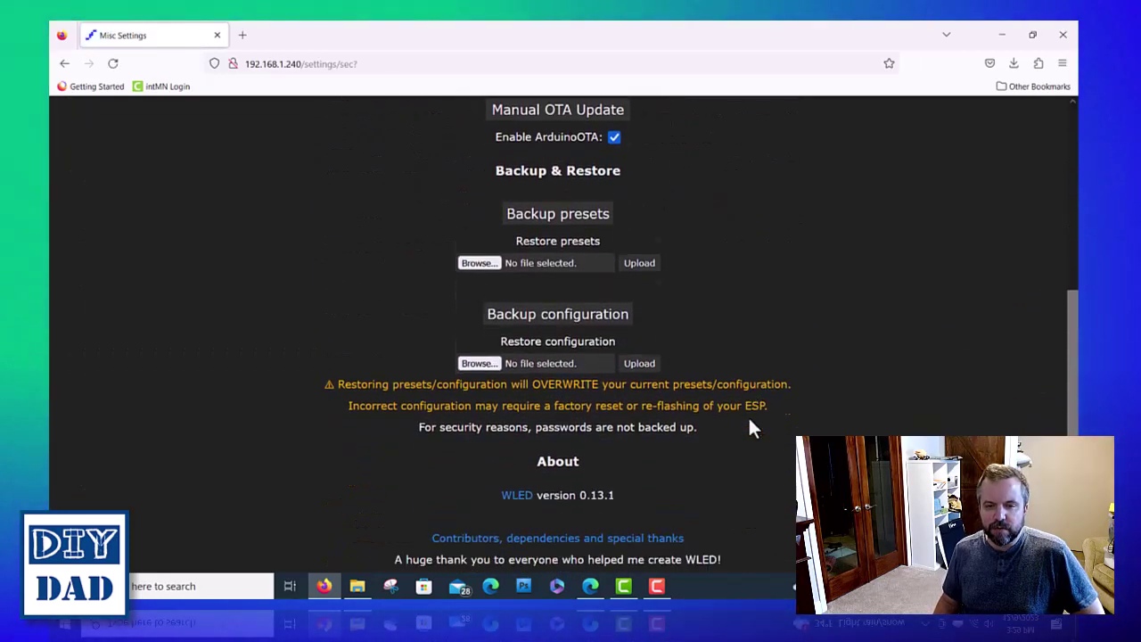
{"action": "scroll", "coordinate": [748, 415], "scroll_direction": "down", "scroll_amount": 1}
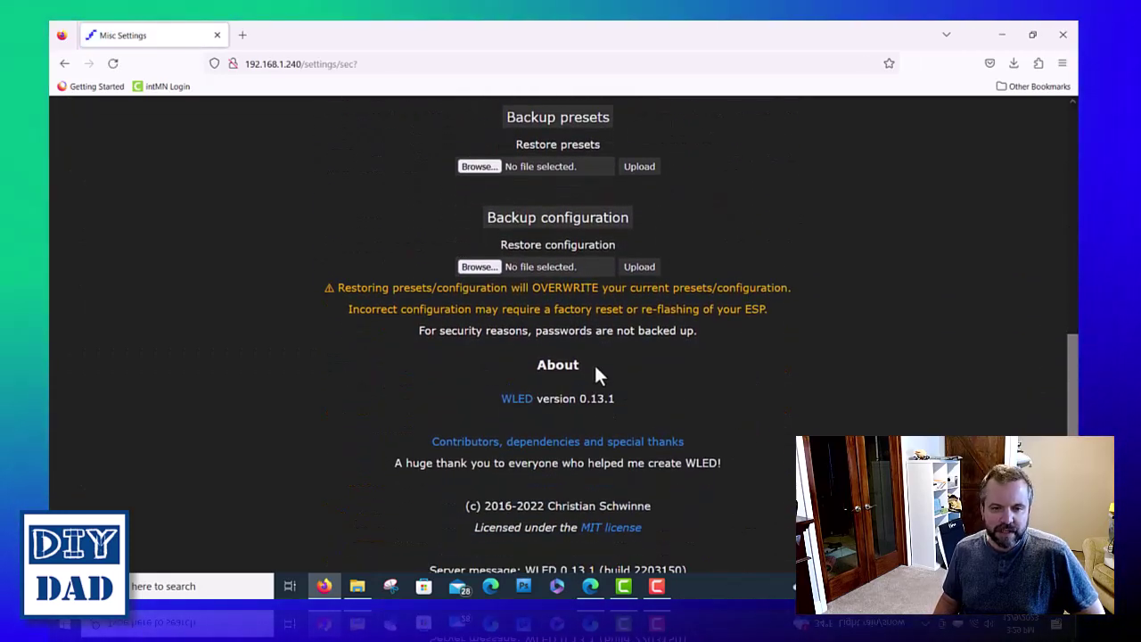
{"action": "left_click_drag", "start_coordinate": [636, 398], "coordinate": [462, 398]}
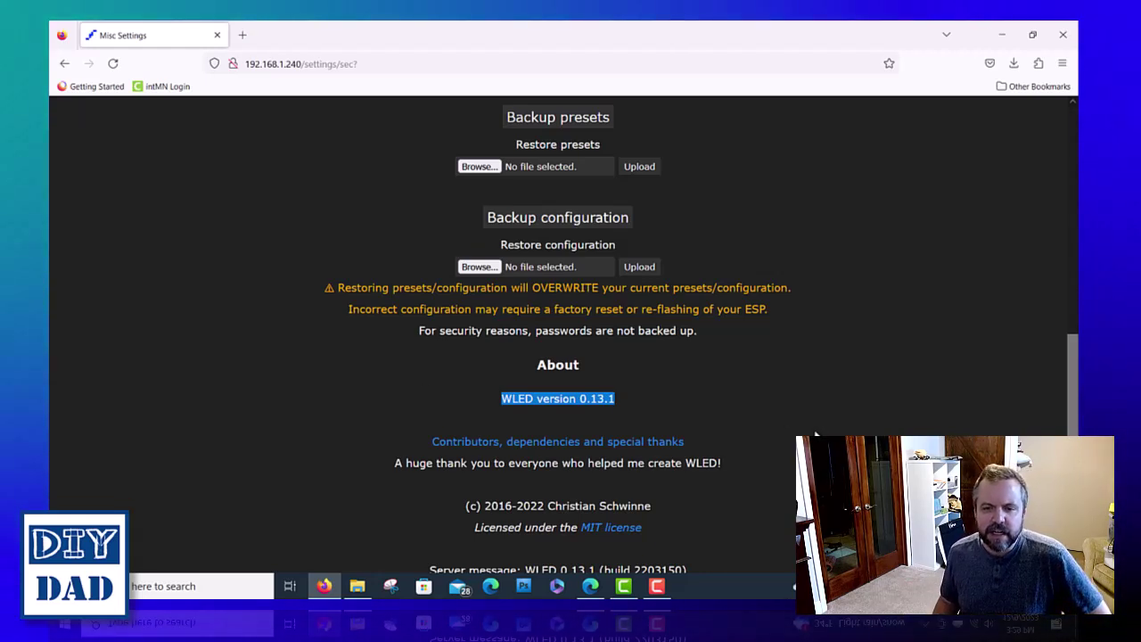
Open the Manual OTA Update page and follow its latest binary link to the WLED releases on GitHub
{"action": "scroll", "coordinate": [610, 421], "scroll_direction": "up", "scroll_amount": 5}
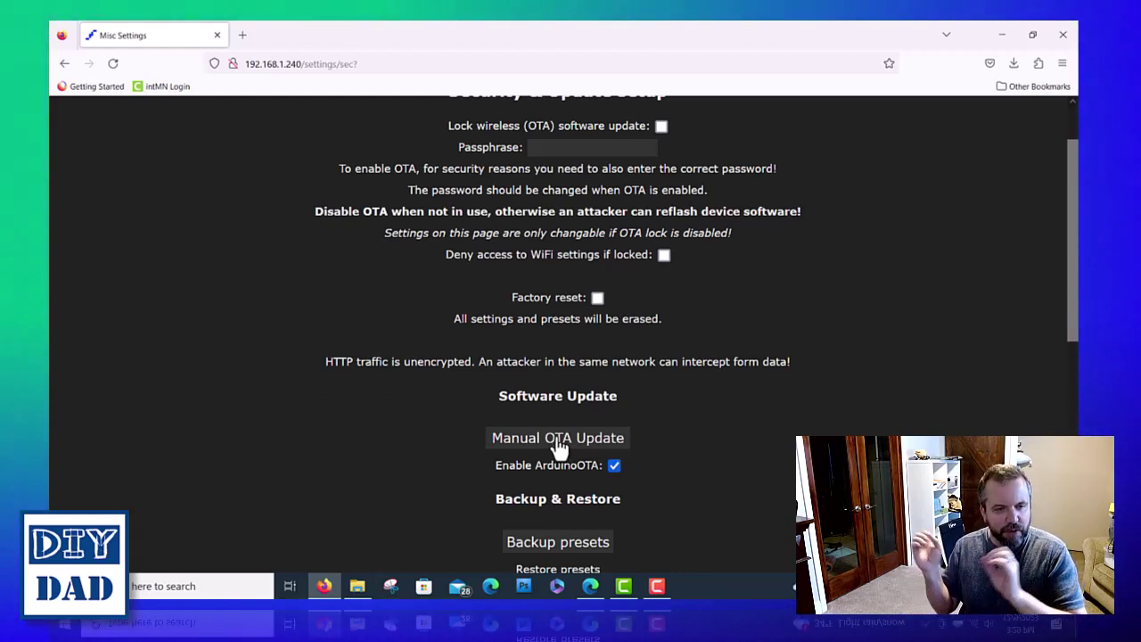
{"action": "left_click", "coordinate": [558, 442]}
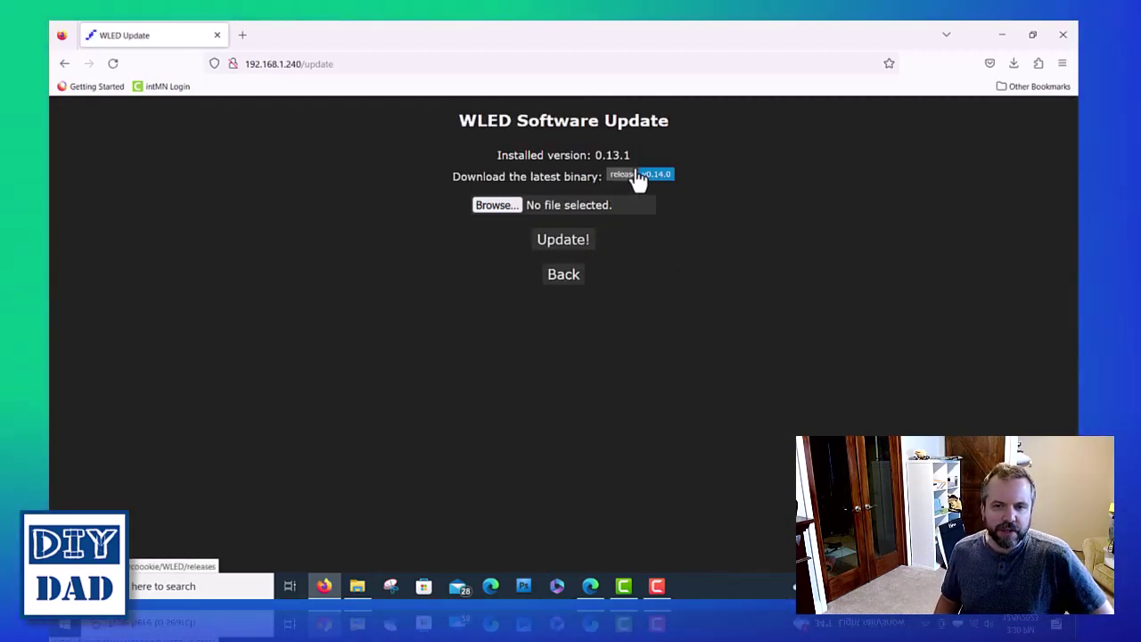
{"action": "left_click_drag", "start_coordinate": [632, 155], "coordinate": [594, 155]}
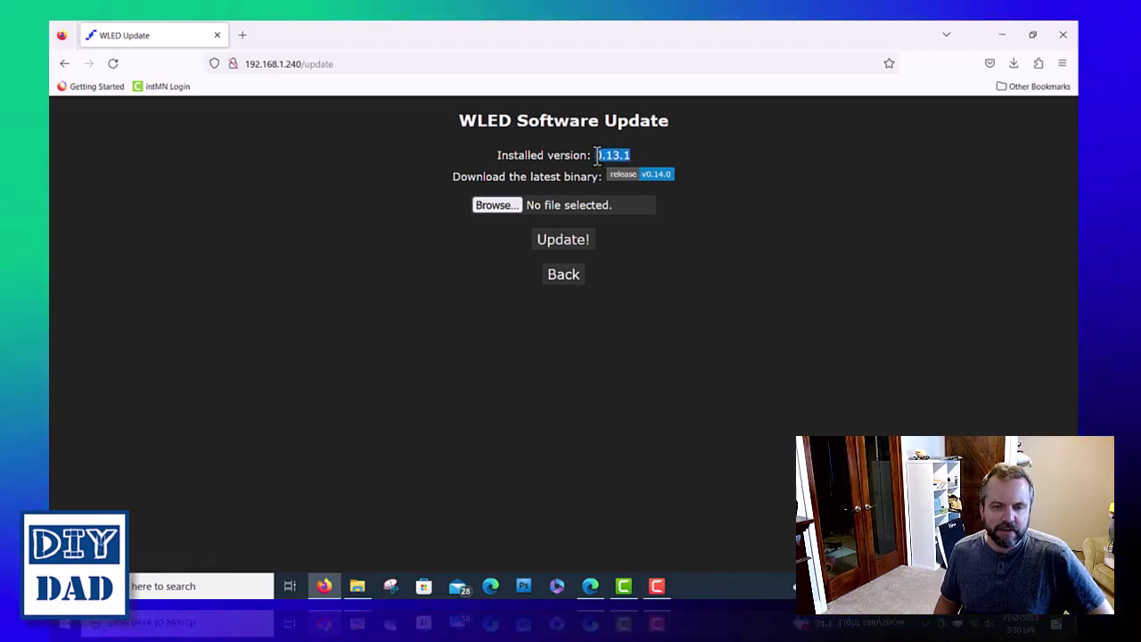
{"action": "left_click", "coordinate": [657, 179]}
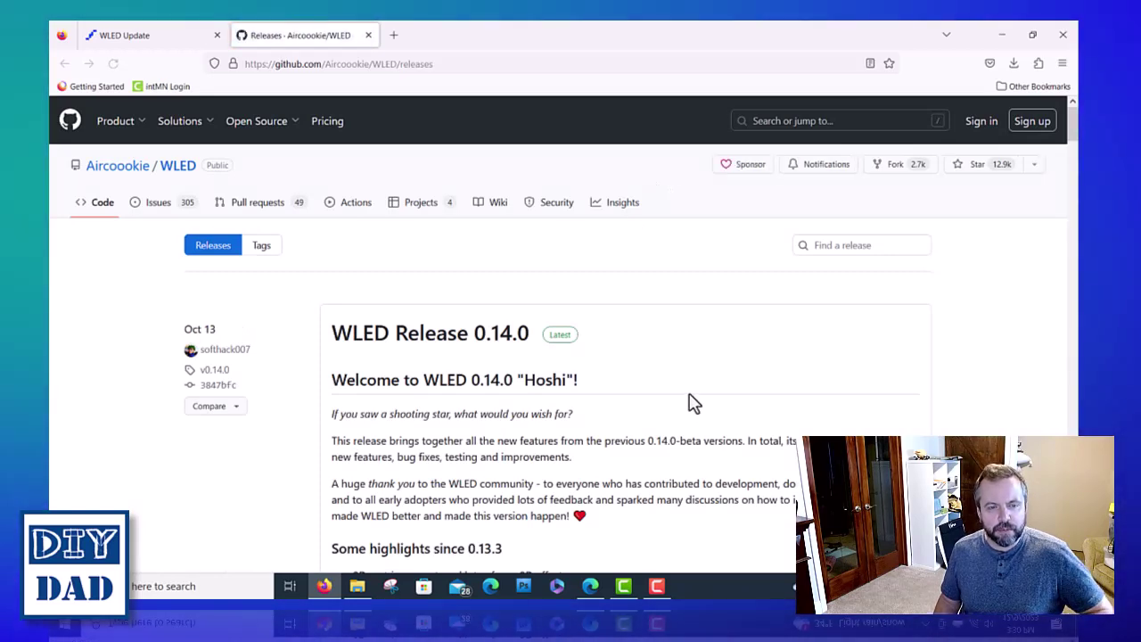
Download WLED_0.14.0_ESP32.bin from the assets of WLED Release 0.14.0
{"action": "scroll", "coordinate": [688, 399], "scroll_direction": "down", "scroll_amount": 10}
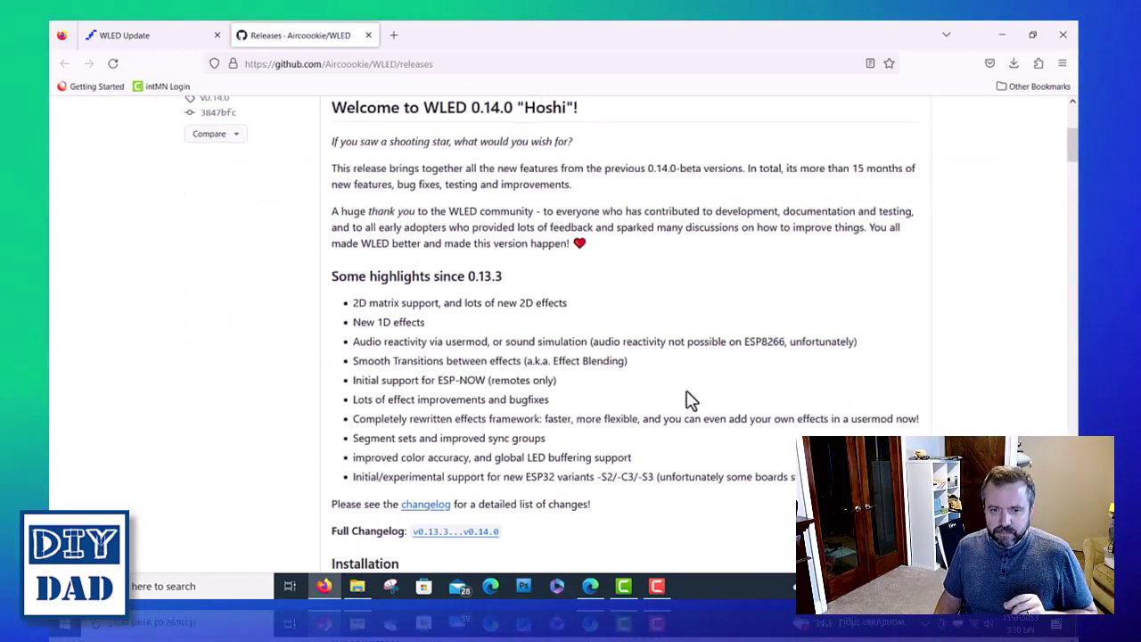
{"action": "scroll", "coordinate": [616, 398], "scroll_direction": "up", "scroll_amount": 1}
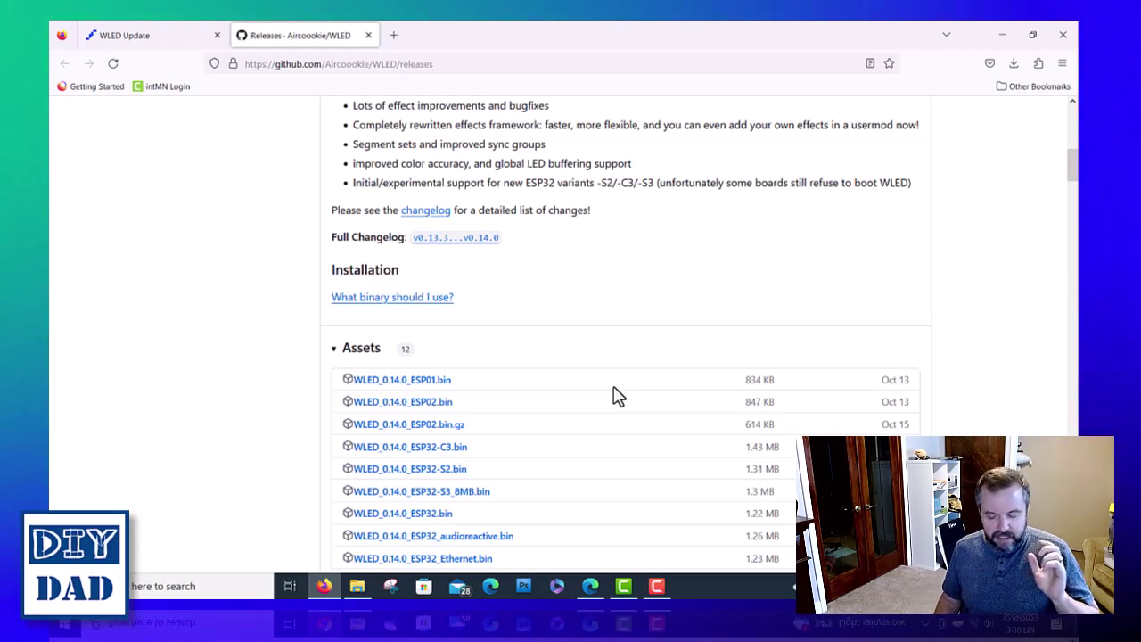
{"action": "scroll", "coordinate": [617, 395], "scroll_direction": "down", "scroll_amount": 1}
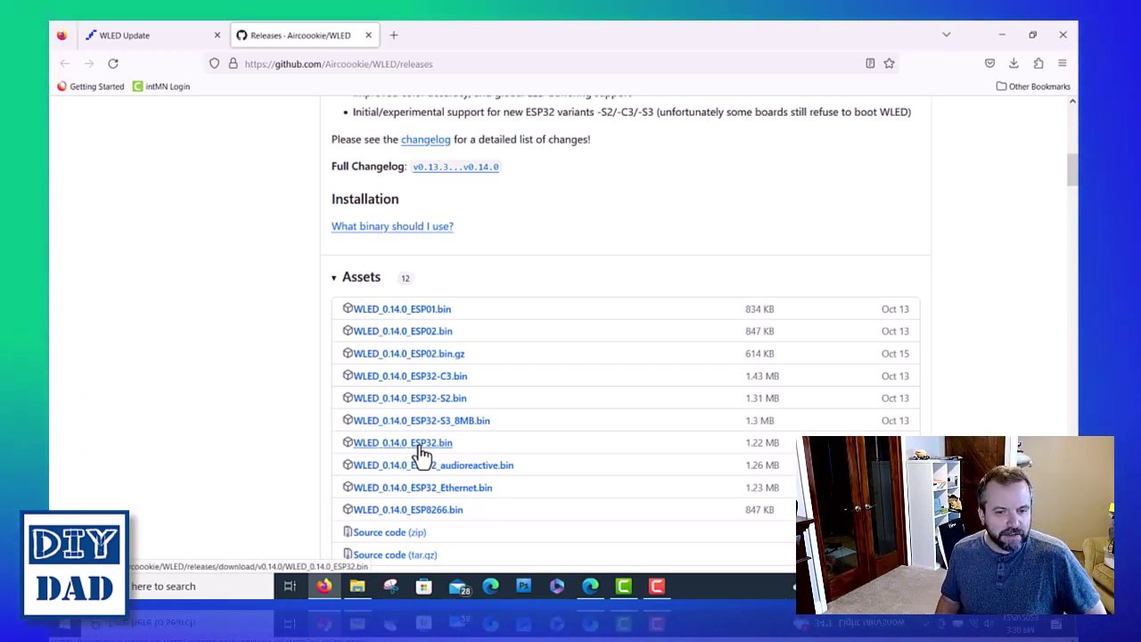
{"action": "left_click", "coordinate": [426, 445]}
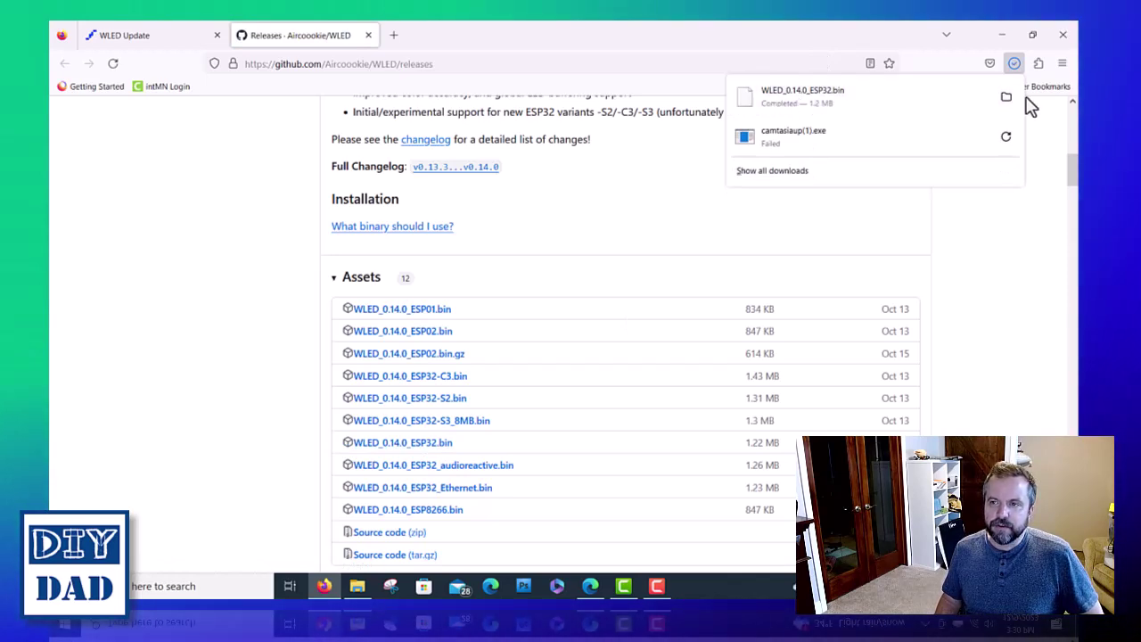
Place the downloaded WLED_0.14.0_ESP32.bin on the Desktop, and close the folder window and the GitHub releases page
{"action": "left_click", "coordinate": [1005, 98]}
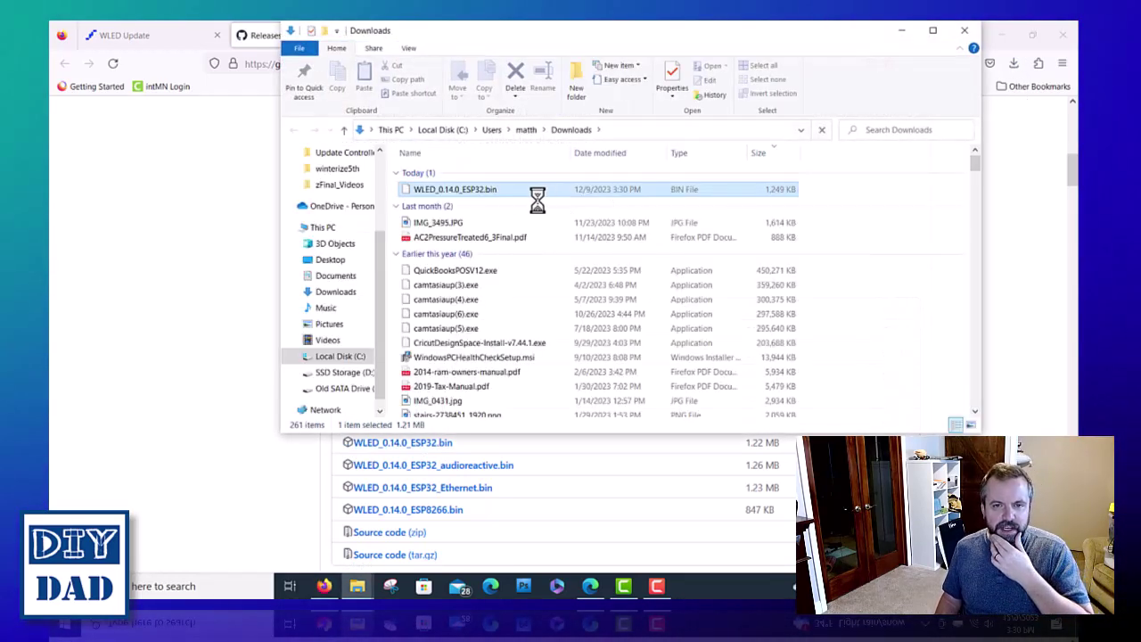
{"action": "right_click", "coordinate": [485, 190]}
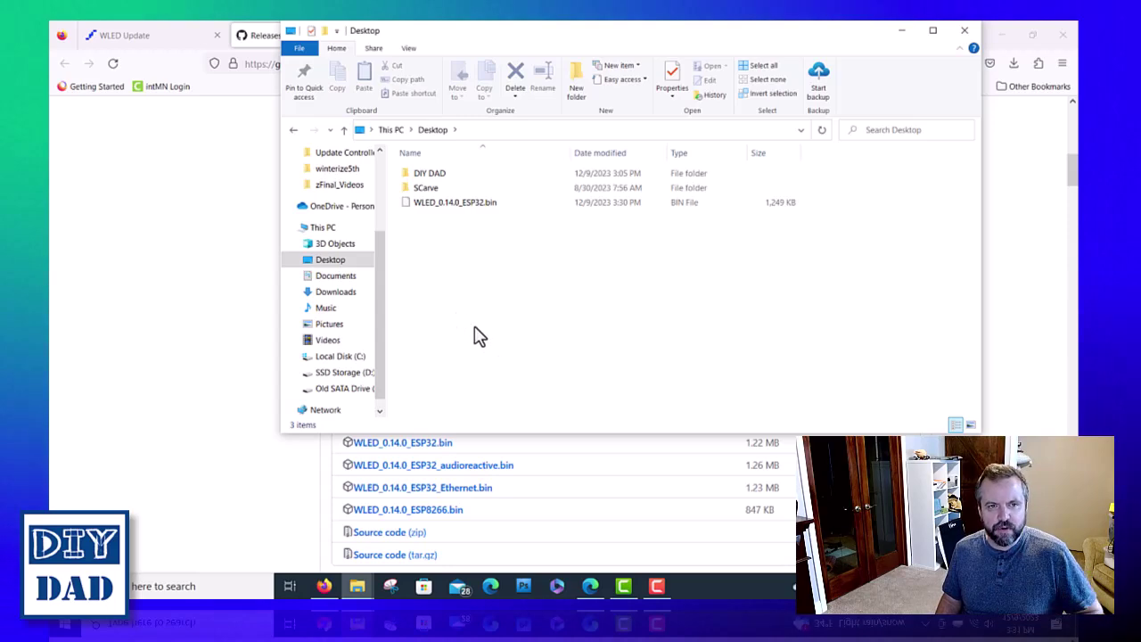
{"action": "left_click", "coordinate": [963, 32]}
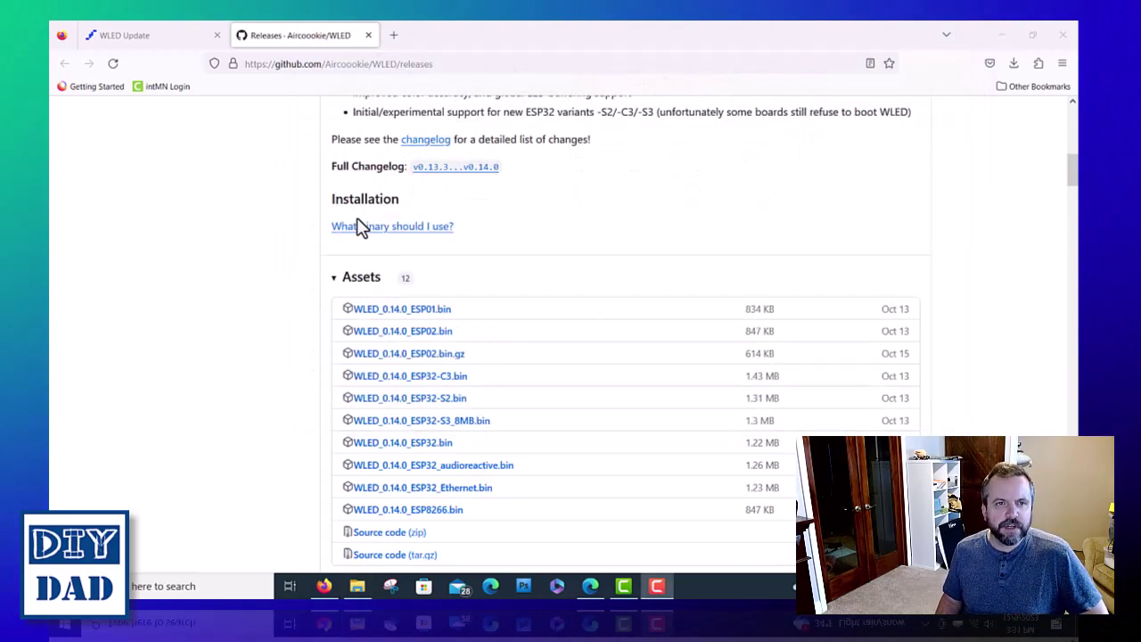
{"action": "left_click", "coordinate": [369, 36]}
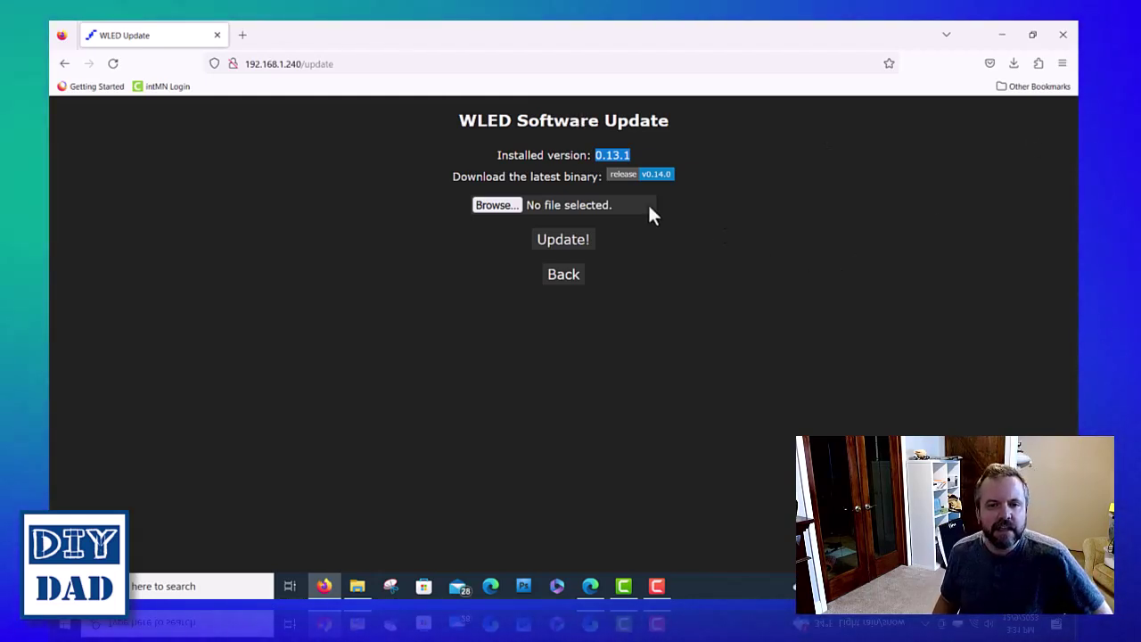
Select WLED_0.14.0_ESP32.bin from the Desktop as the update file and start the WLED software update
{"action": "left_click", "coordinate": [493, 206]}
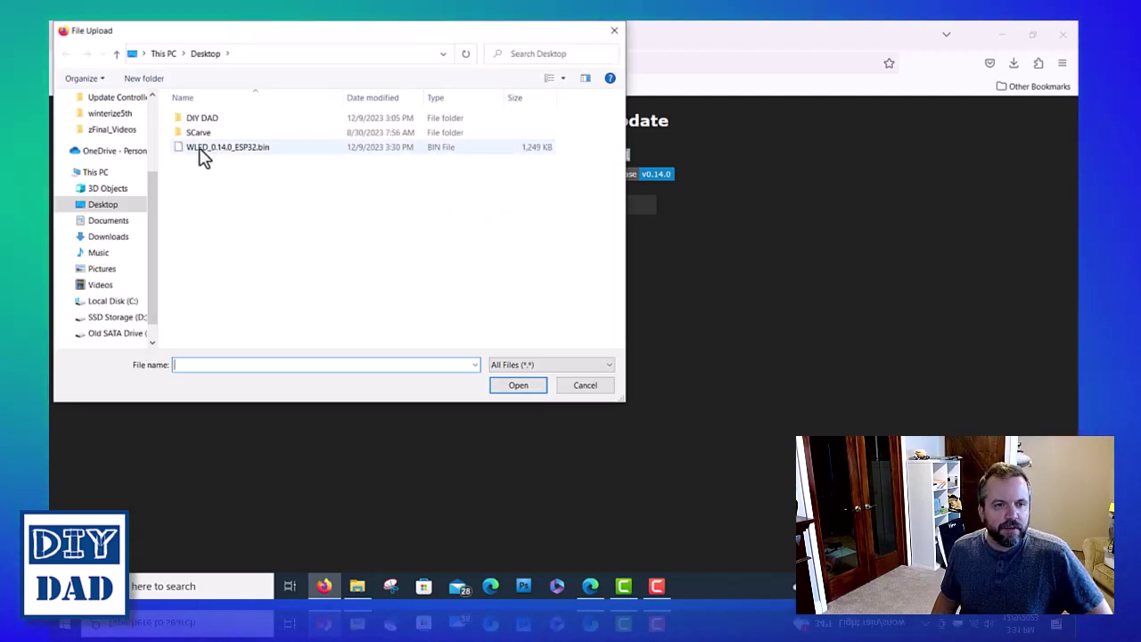
{"action": "left_click", "coordinate": [205, 148]}
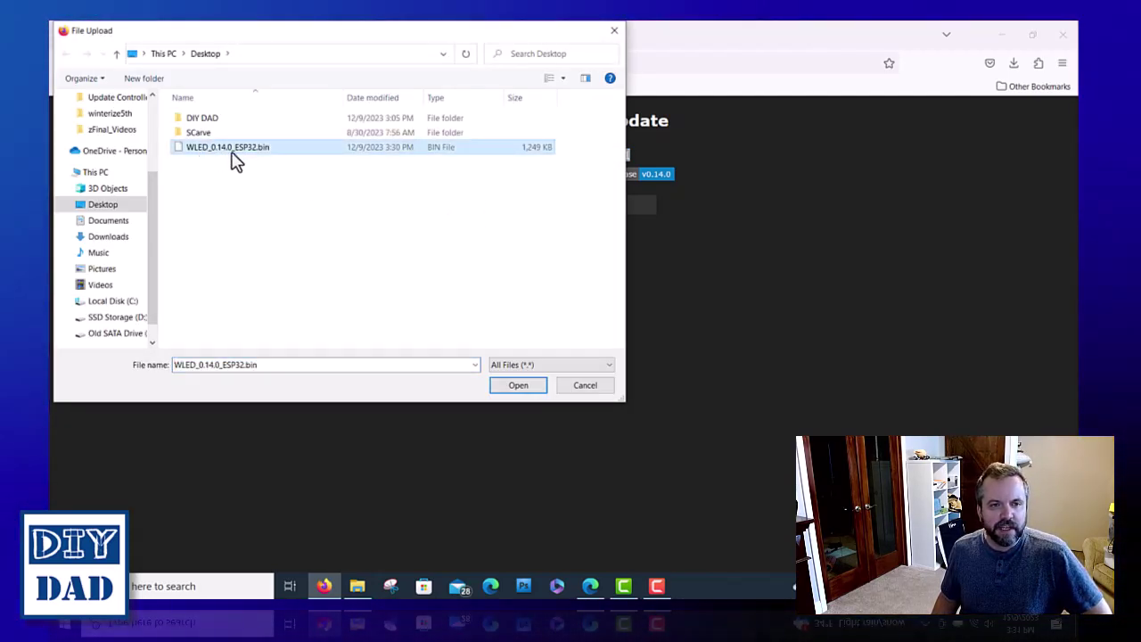
{"action": "left_click", "coordinate": [533, 389]}
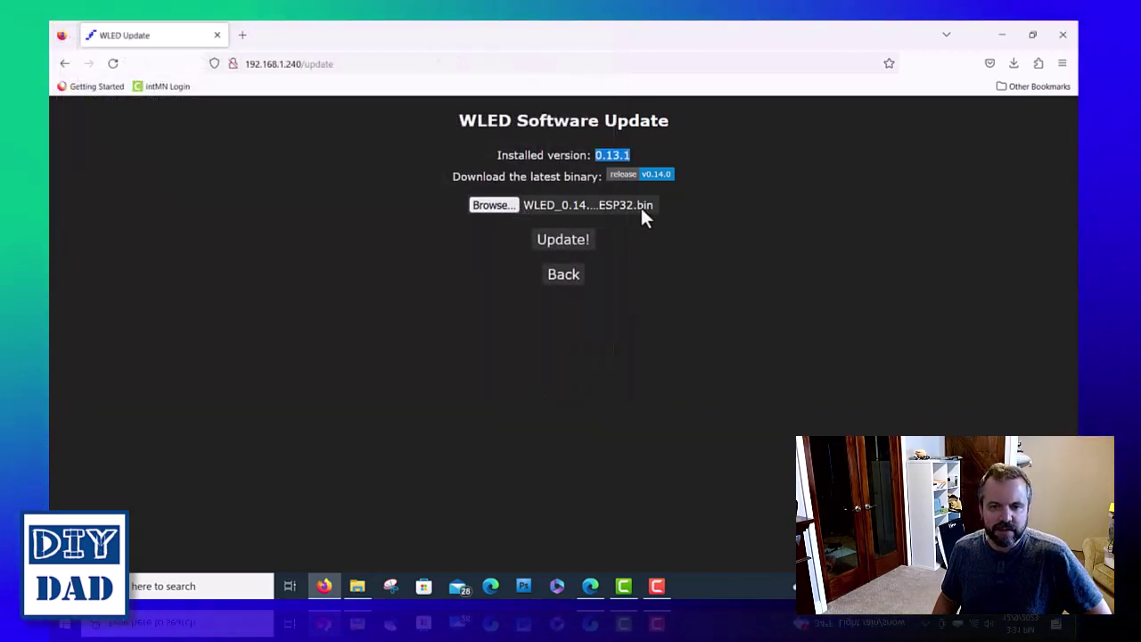
{"action": "left_click", "coordinate": [569, 242]}
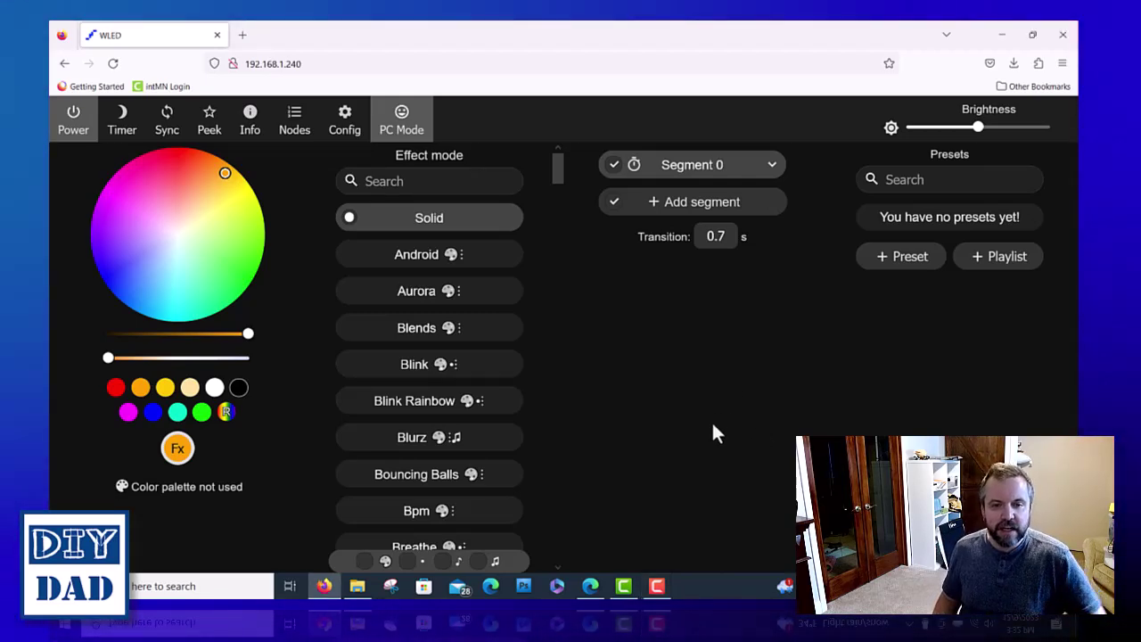
Verify the WLED version after the update in the About section of the Security & Updates settings
{"action": "left_click", "coordinate": [707, 414]}
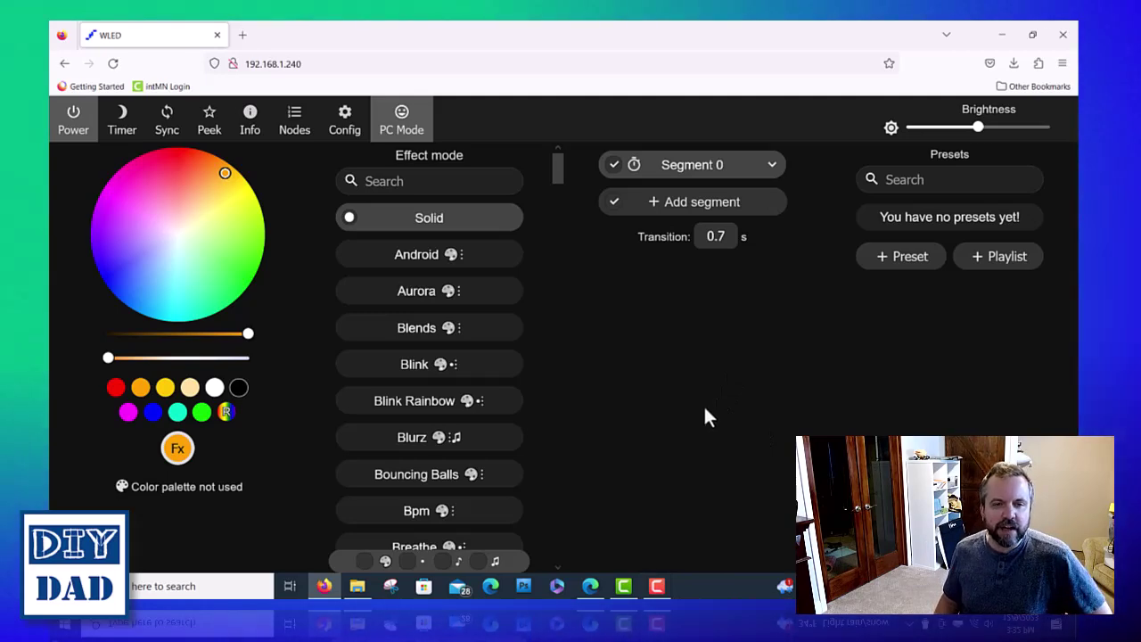
{"action": "left_click", "coordinate": [344, 125]}
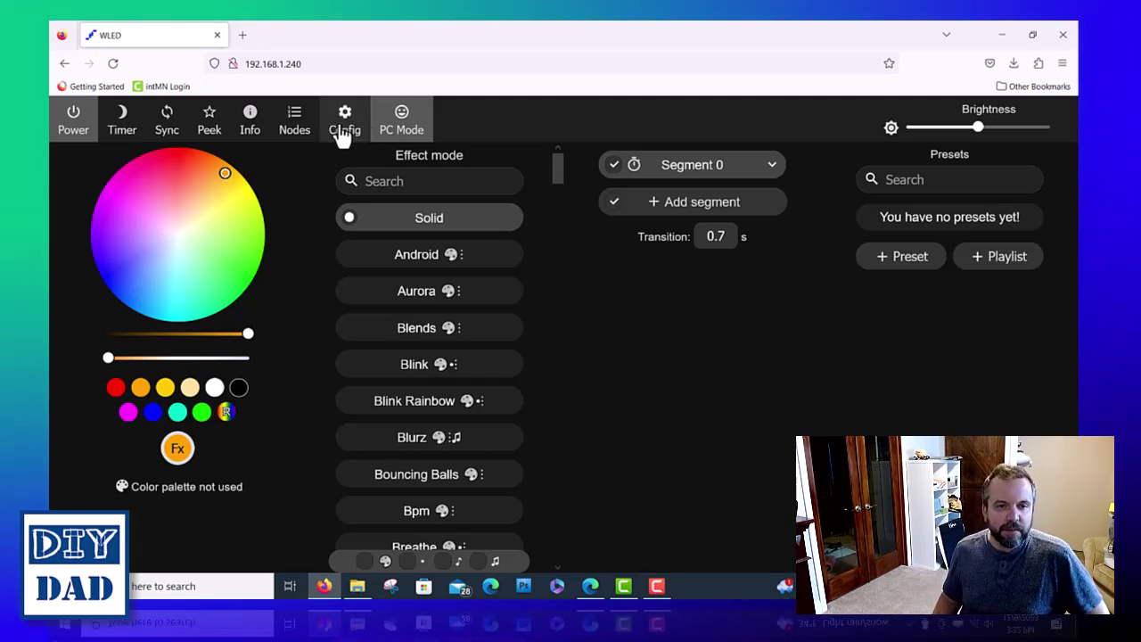
{"action": "left_click", "coordinate": [606, 564]}
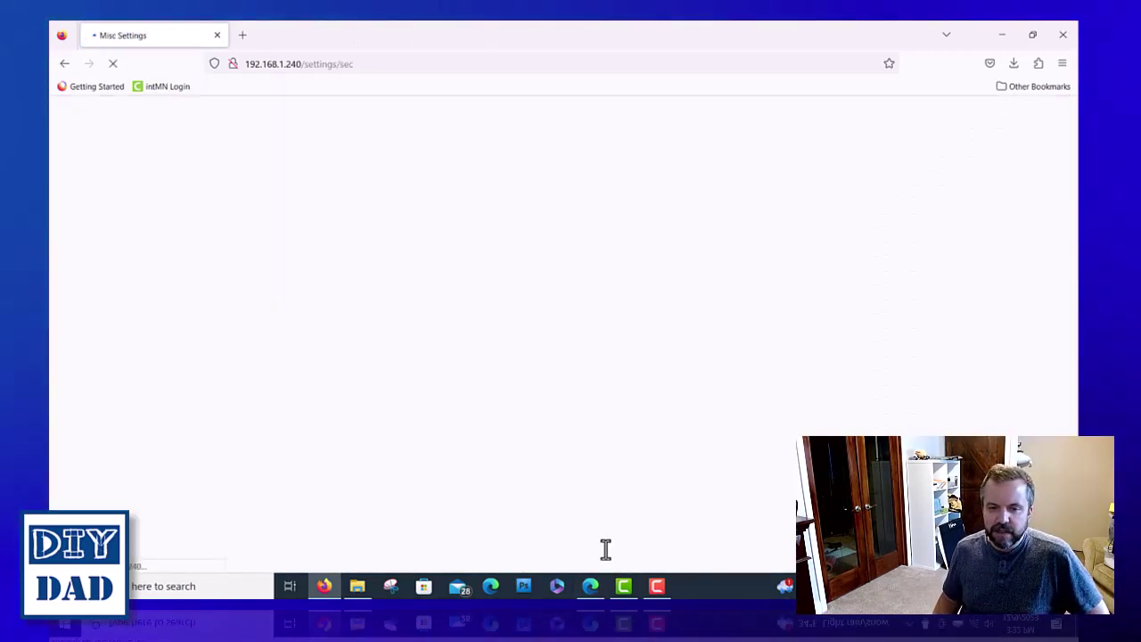
{"action": "scroll", "coordinate": [625, 472], "scroll_direction": "down", "scroll_amount": 15}
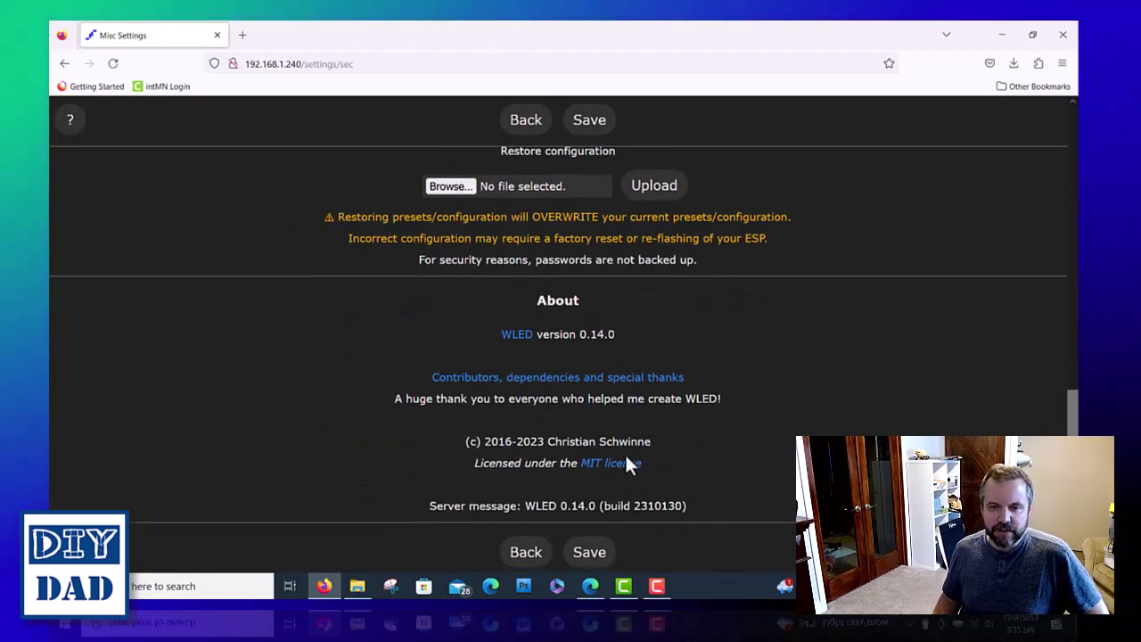
{"action": "left_click_drag", "start_coordinate": [621, 336], "coordinate": [498, 339]}
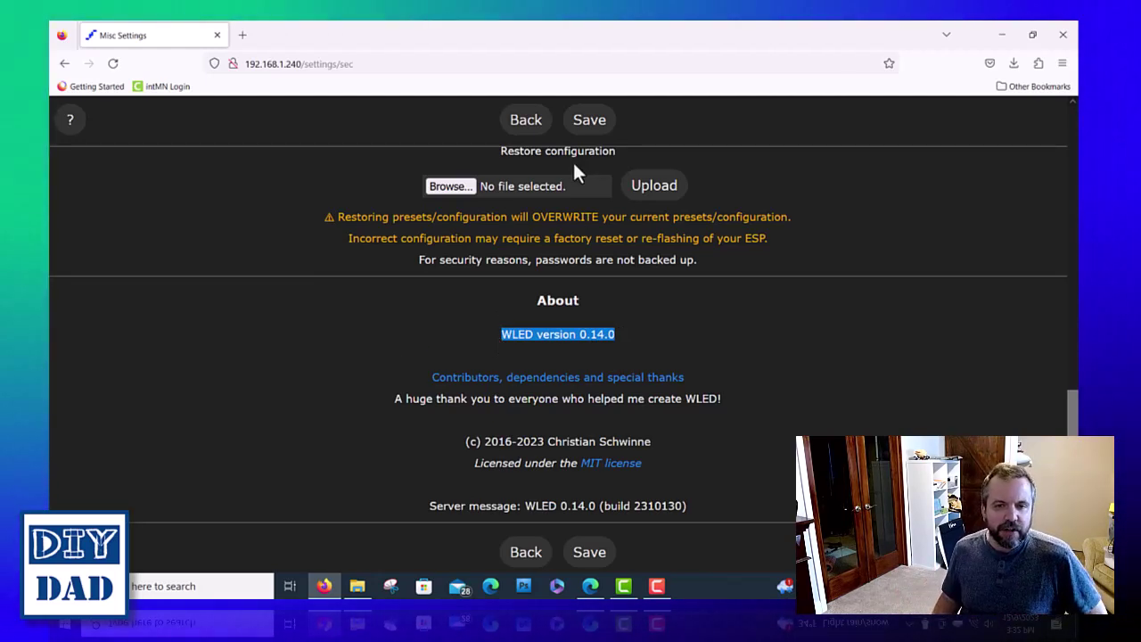
{"action": "scroll", "coordinate": [704, 398], "scroll_direction": "up", "scroll_amount": 10}
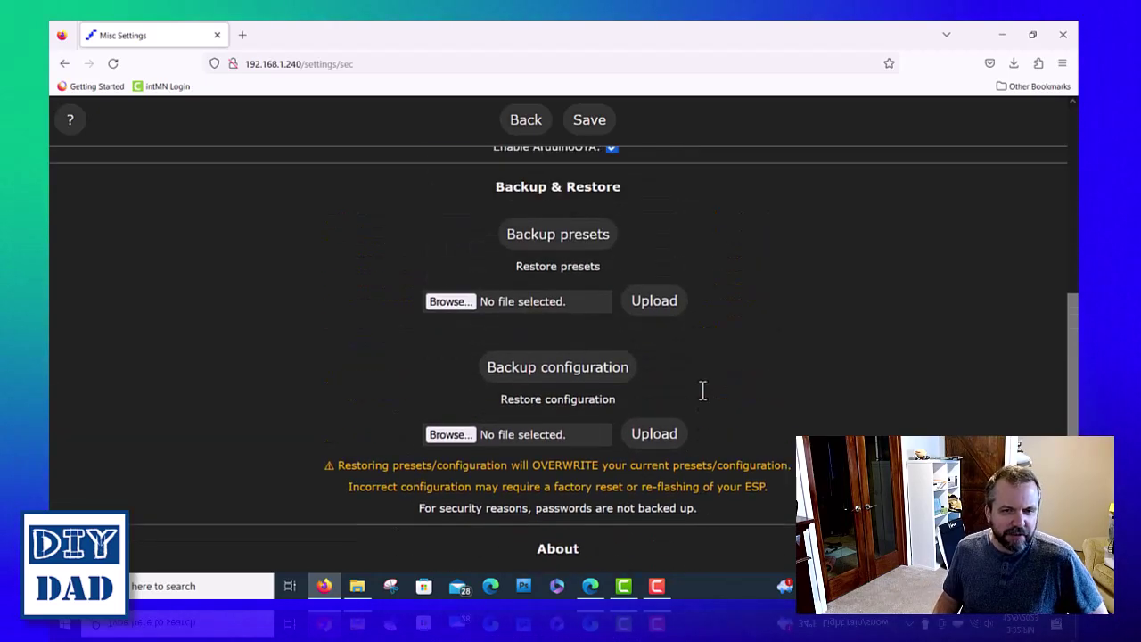
Leave the Security & Updates settings and set the LED voltage to 12V (30mA) in the LED Preferences
{"action": "scroll", "coordinate": [702, 399], "scroll_direction": "up", "scroll_amount": 4}
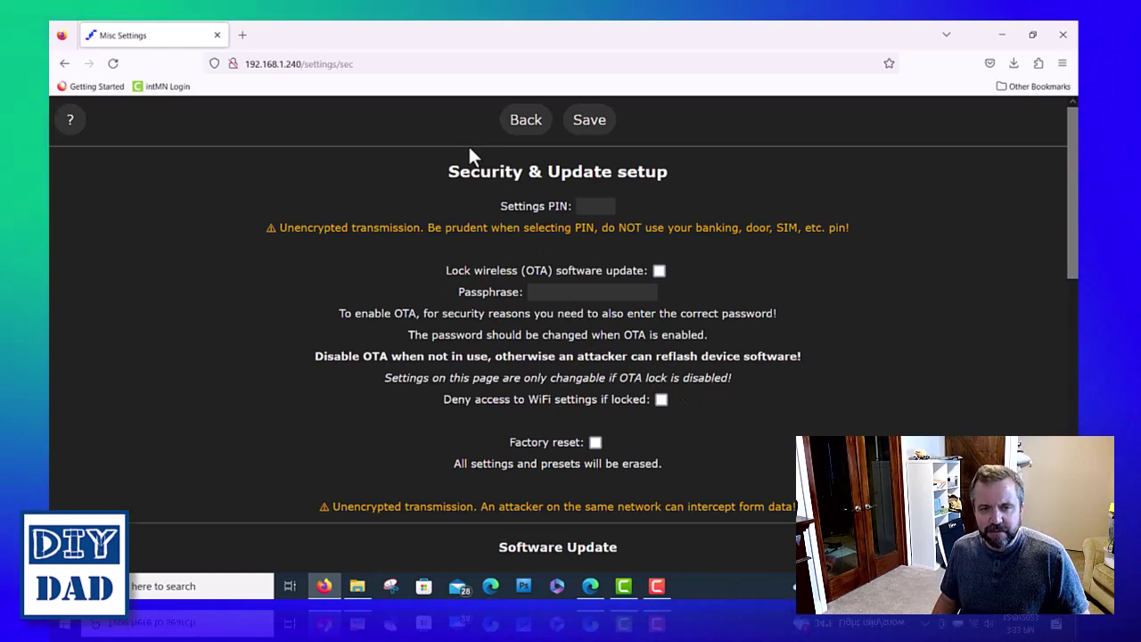
{"action": "left_click", "coordinate": [515, 130]}
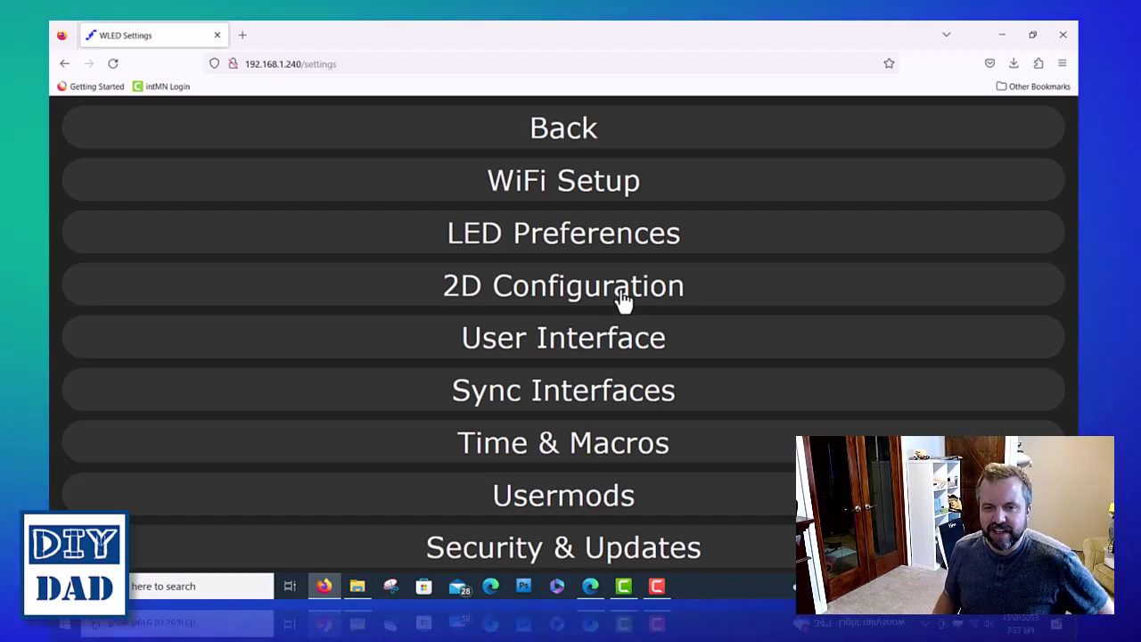
{"action": "left_click", "coordinate": [596, 241]}
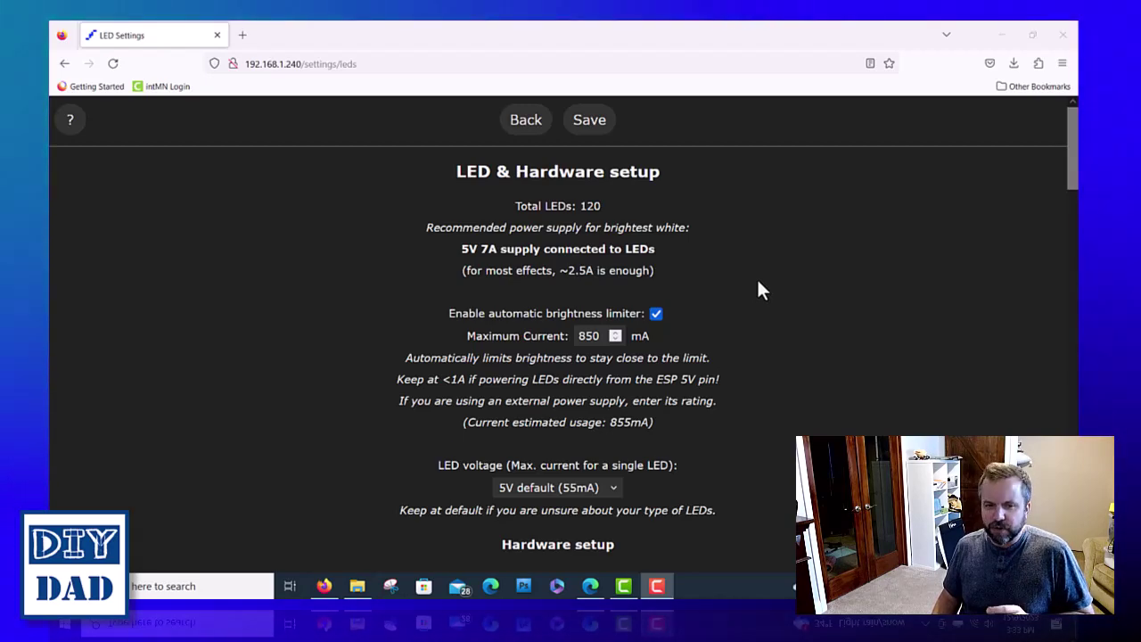
{"action": "scroll", "coordinate": [759, 288], "scroll_direction": "down", "scroll_amount": 3}
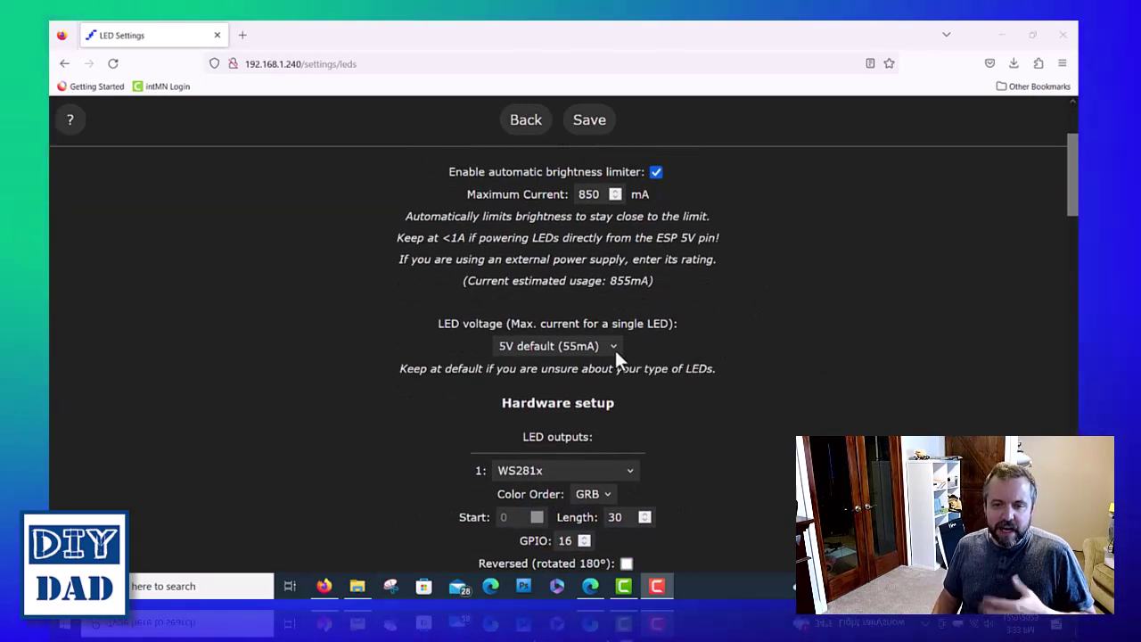
{"action": "left_click", "coordinate": [611, 346]}
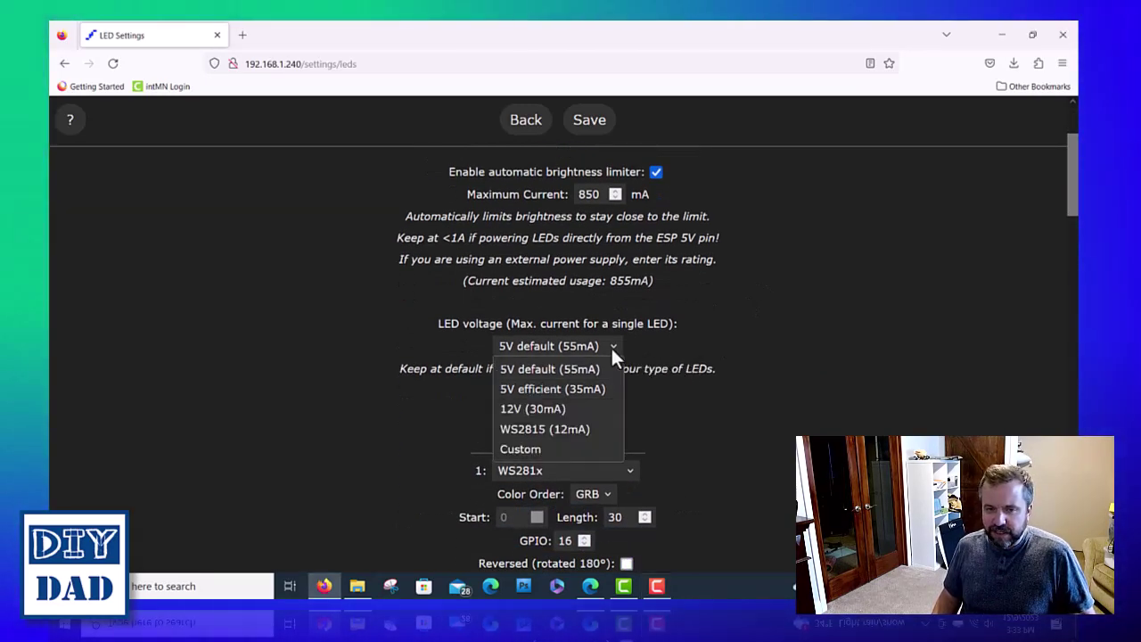
{"action": "left_click", "coordinate": [587, 408]}
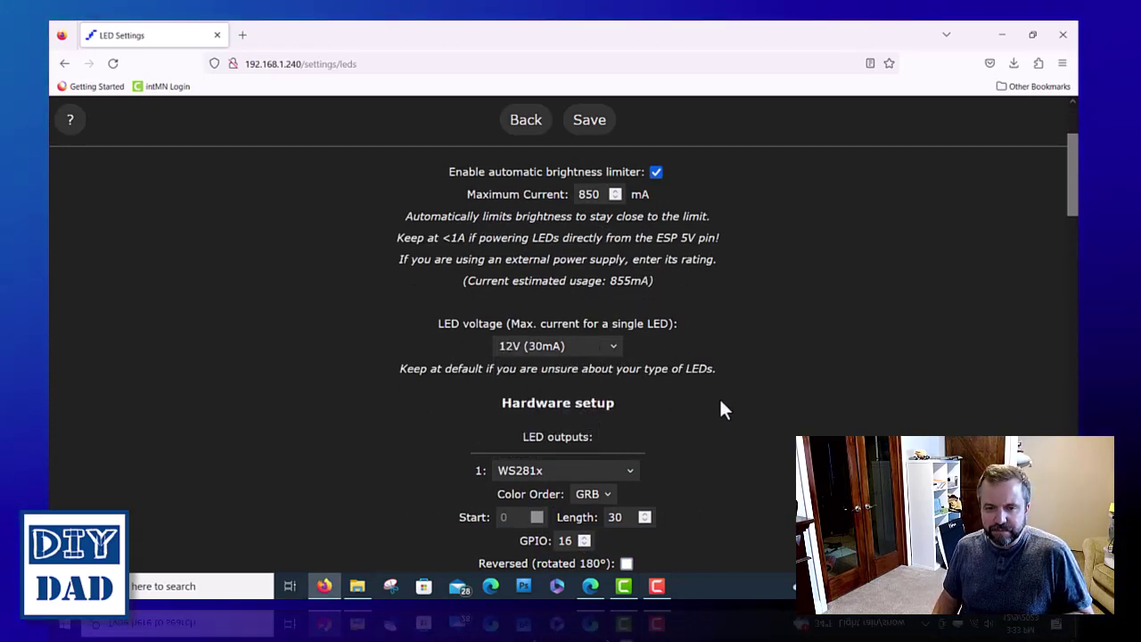
Set the length of LED output 4 in the hardware setup to 0
{"action": "scroll", "coordinate": [722, 408], "scroll_direction": "down", "scroll_amount": 3}
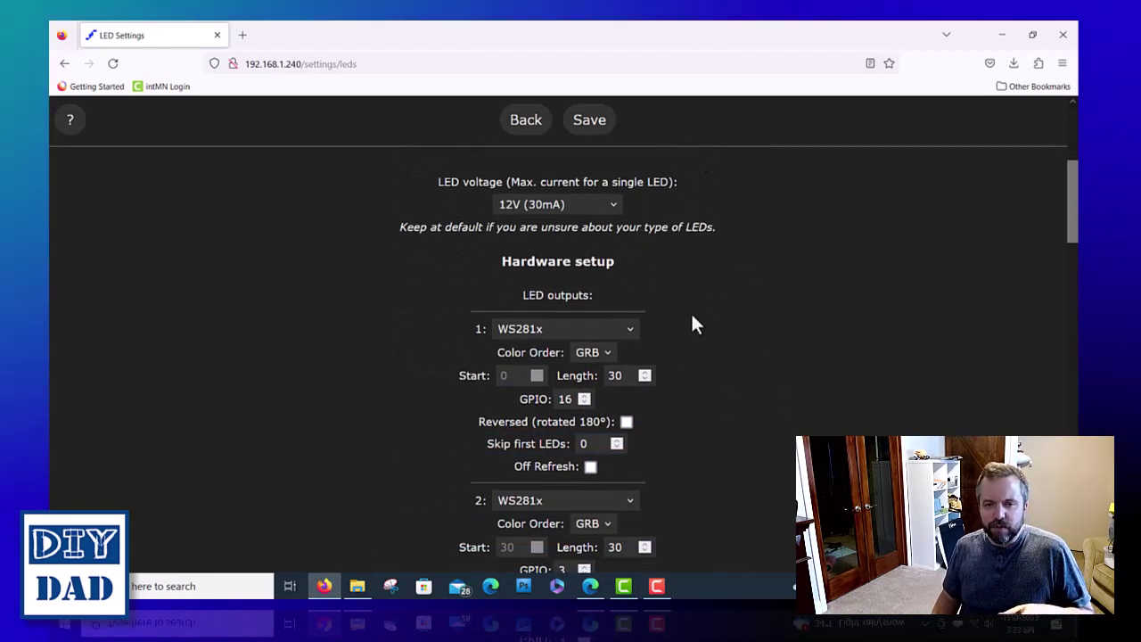
{"action": "scroll", "coordinate": [693, 321], "scroll_direction": "down", "scroll_amount": 1}
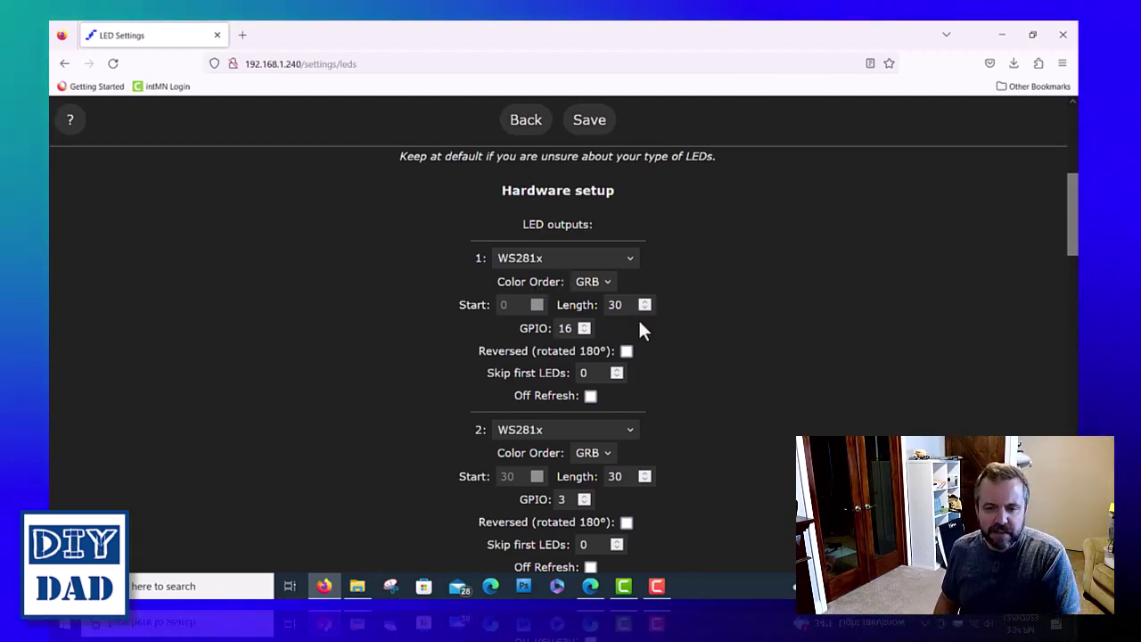
{"action": "scroll", "coordinate": [644, 346], "scroll_direction": "down", "scroll_amount": 3}
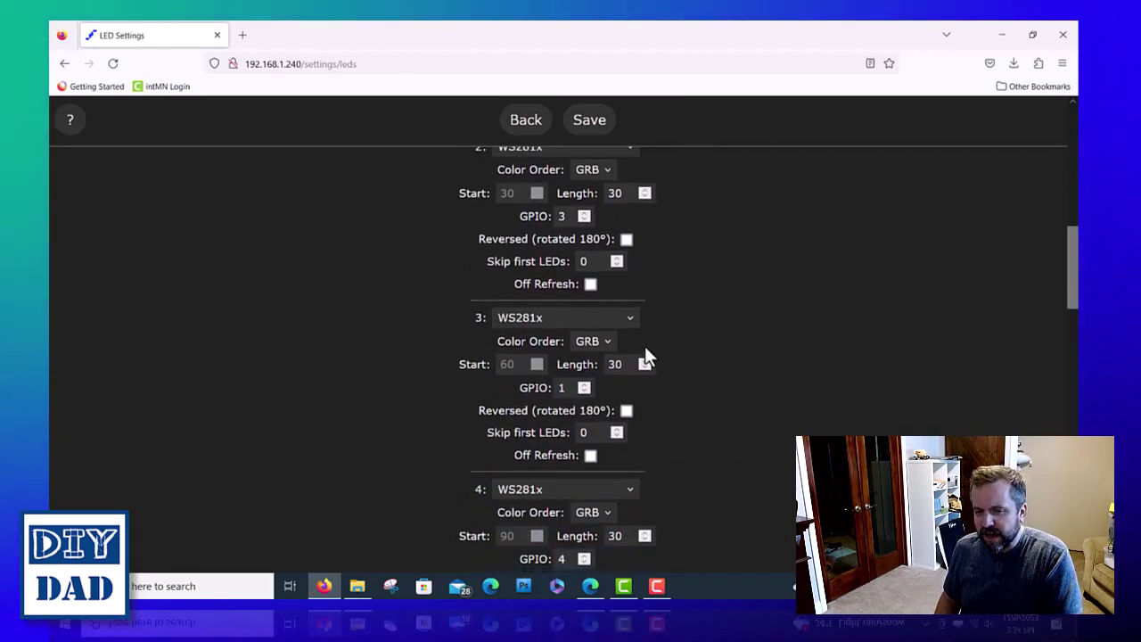
{"action": "scroll", "coordinate": [645, 346], "scroll_direction": "down", "scroll_amount": 2}
{"action": "double_click", "coordinate": [642, 395]}
{"action": "type", "text": "0"}
Enable making a segment for each output, save the LED settings, and return to the main WLED control page
{"action": "scroll", "coordinate": [721, 430], "scroll_direction": "down", "scroll_amount": 3}
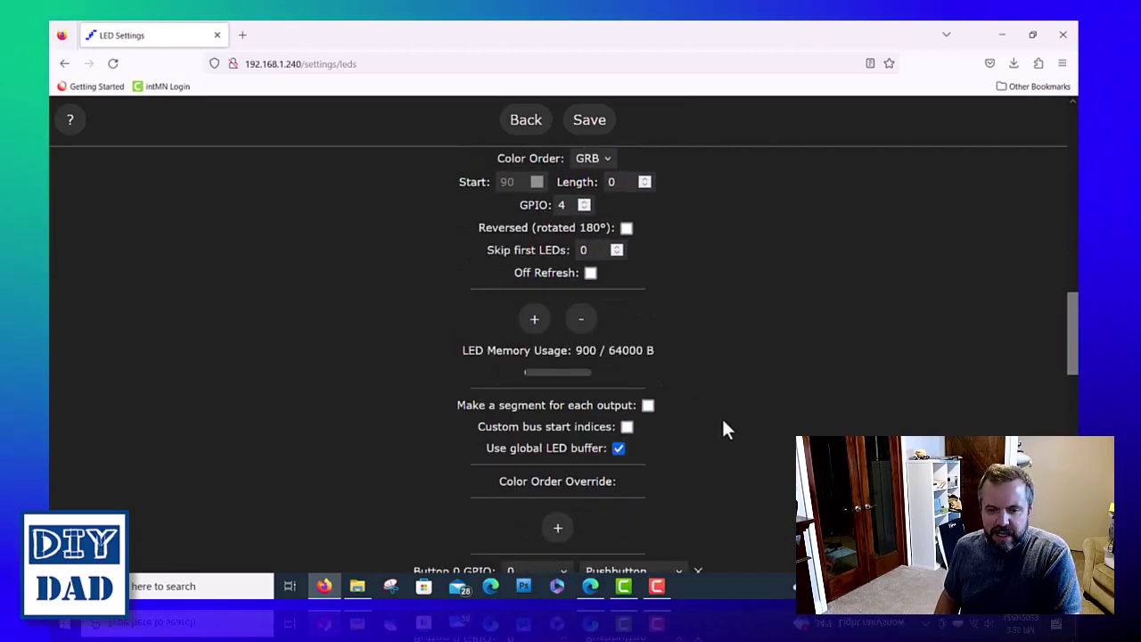
{"action": "scroll", "coordinate": [721, 429], "scroll_direction": "down", "scroll_amount": 3}
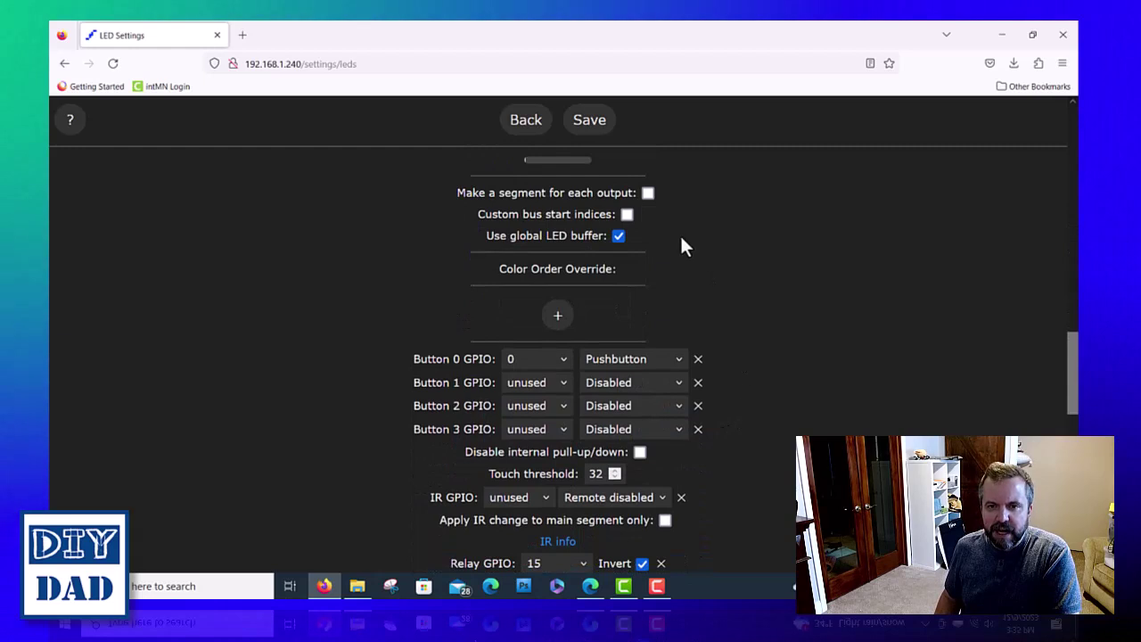
{"action": "scroll", "coordinate": [679, 249], "scroll_direction": "up", "scroll_amount": 1}
{"action": "left_click_drag", "start_coordinate": [451, 264], "coordinate": [633, 265]}
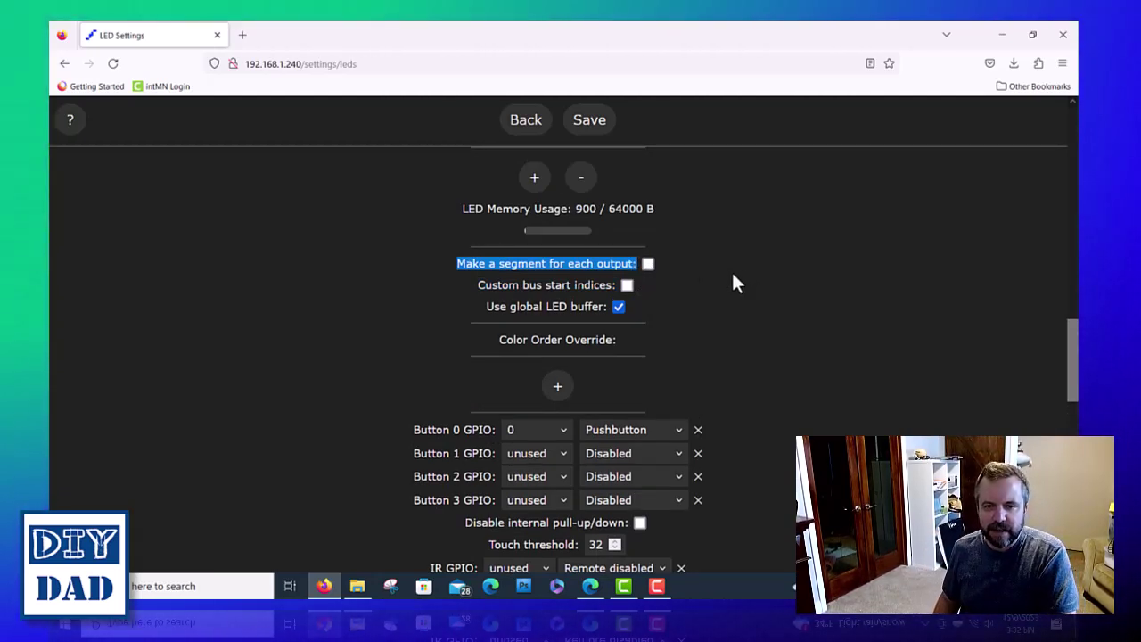
{"action": "left_click", "coordinate": [810, 403]}
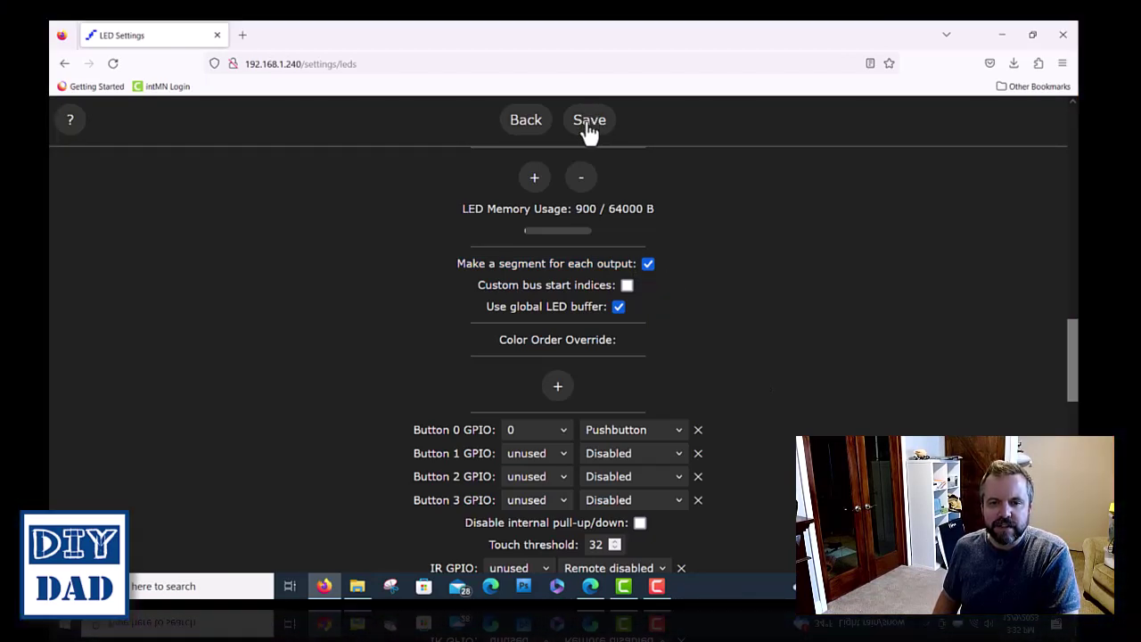
{"action": "left_click", "coordinate": [588, 130]}
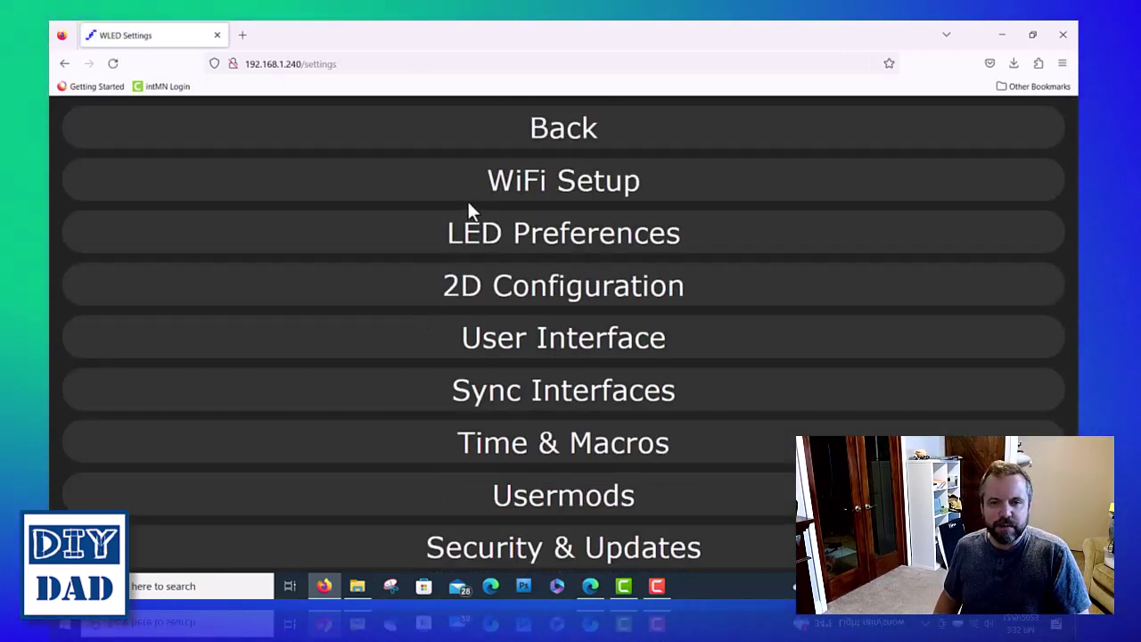
{"action": "left_click", "coordinate": [517, 134]}
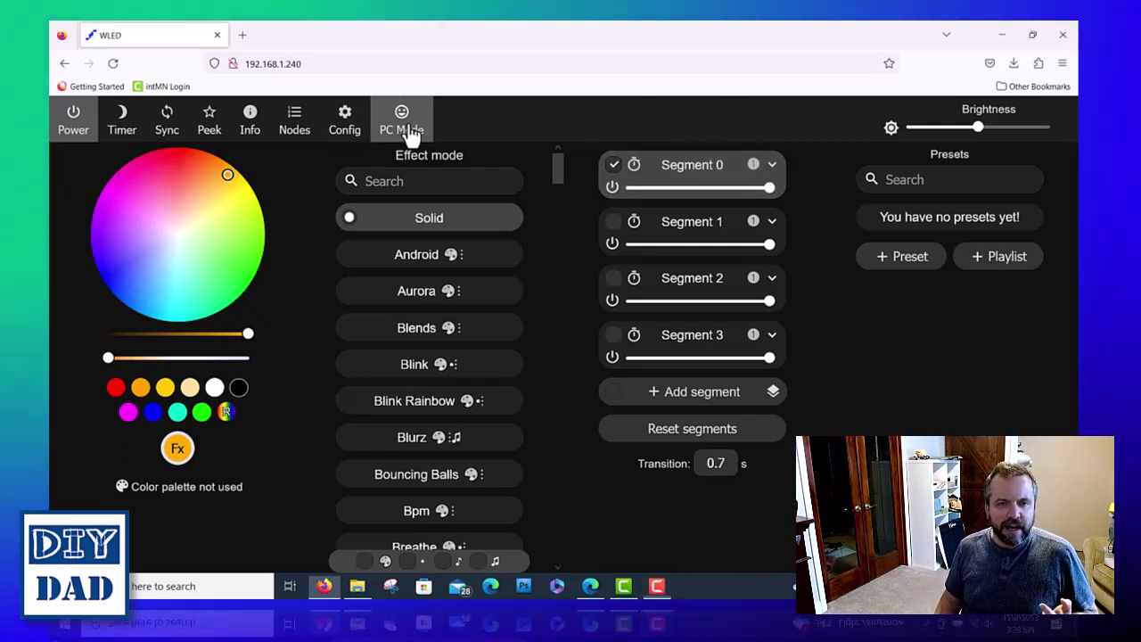
View the segments list with PC Mode off, and turn PC Mode back on
{"action": "left_click", "coordinate": [407, 130]}
{"action": "left_click", "coordinate": [704, 566]}
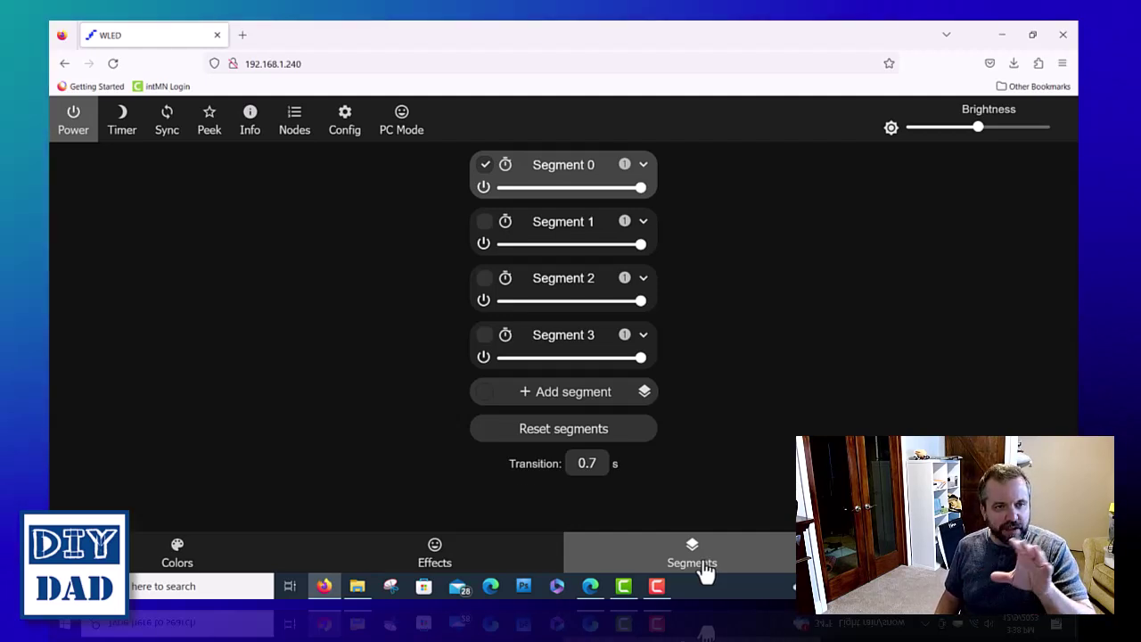
{"action": "left_click", "coordinate": [401, 124]}
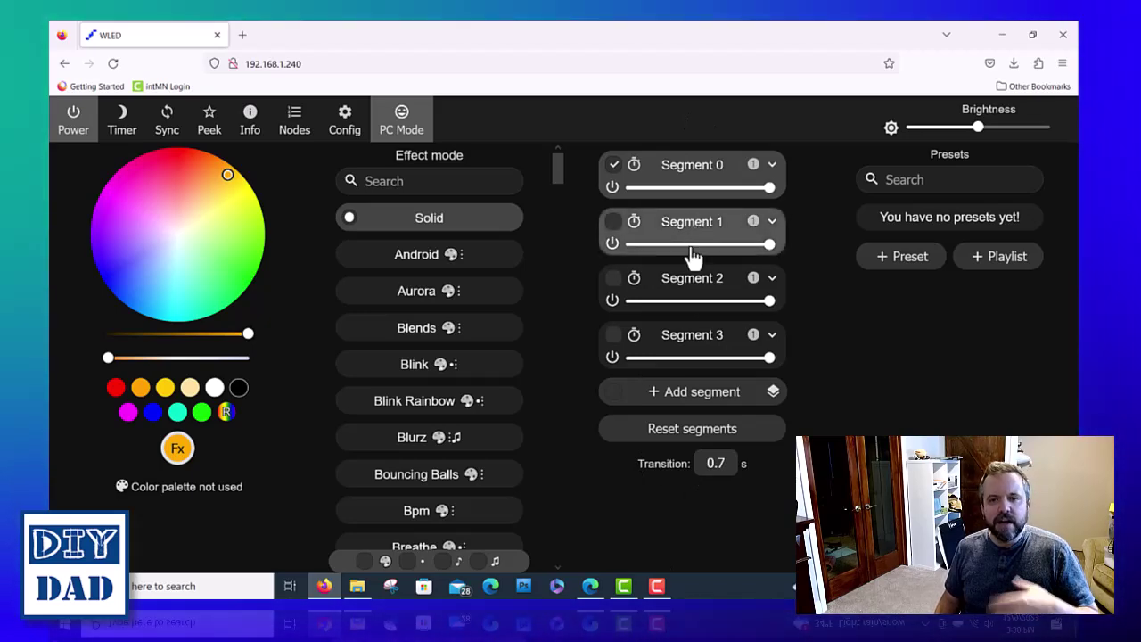
Rename Segment 0 as Roofline and collapse its settings
{"action": "left_click", "coordinate": [772, 169]}
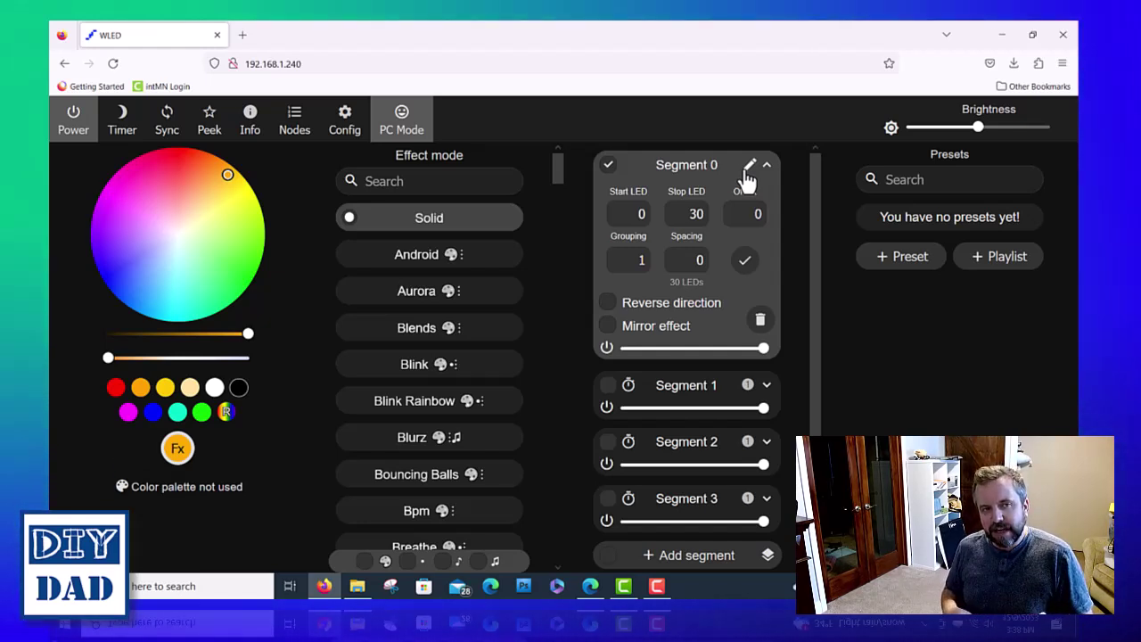
{"action": "left_click", "coordinate": [747, 173]}
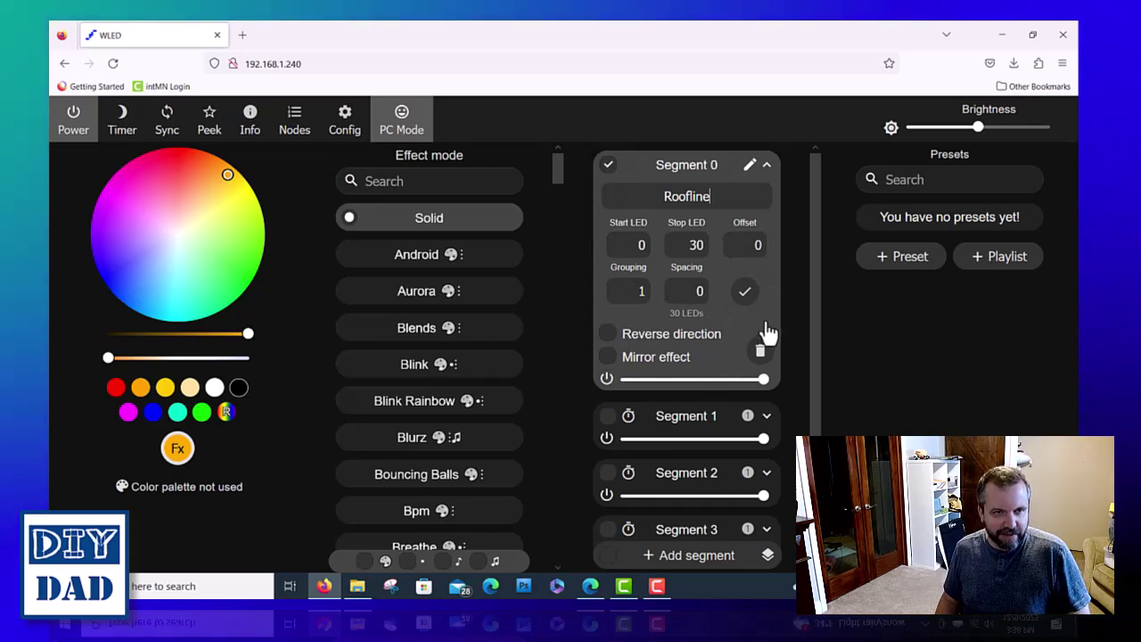
{"action": "left_click", "coordinate": [745, 292]}
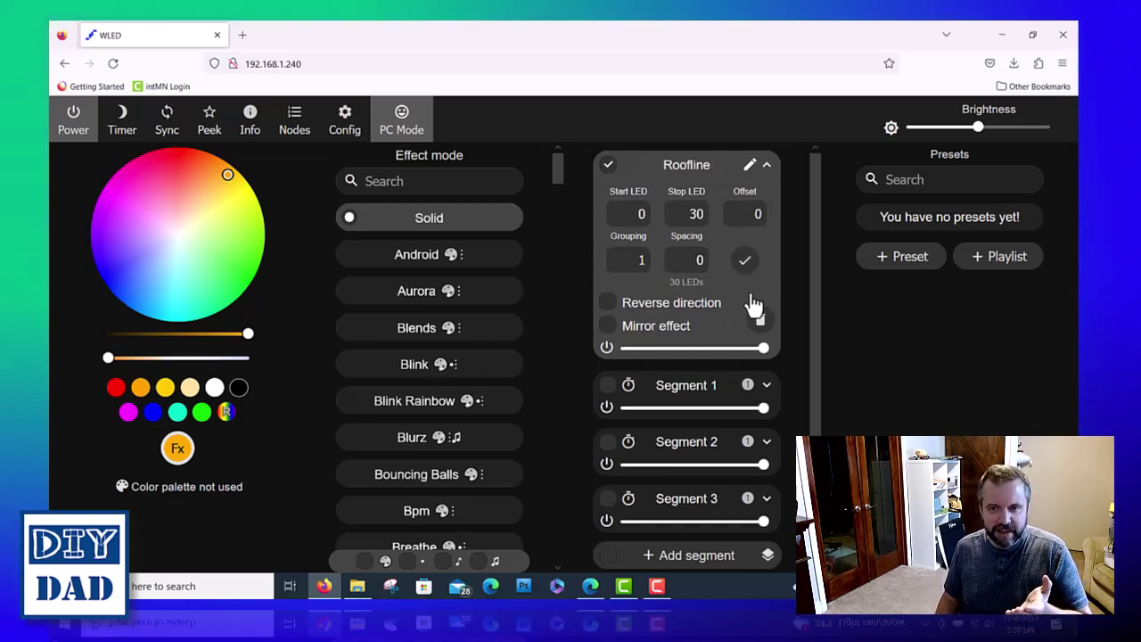
{"action": "left_click", "coordinate": [769, 170]}
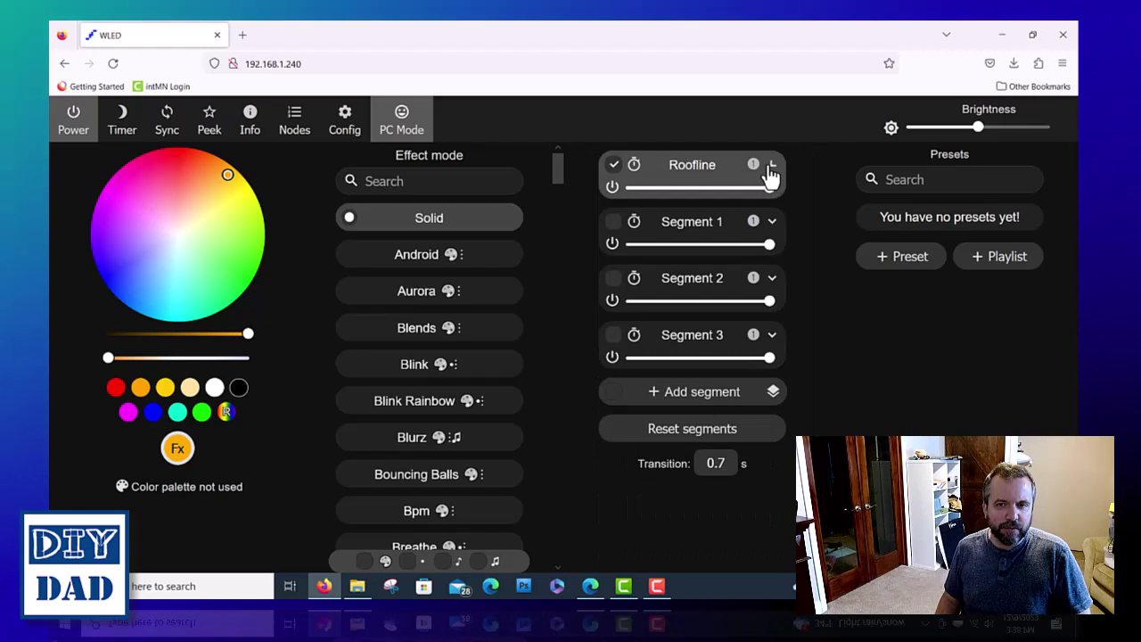
Rename Segment 1 as Roofpeaks and select the Roofline segment together with it
{"action": "left_click", "coordinate": [772, 223]}
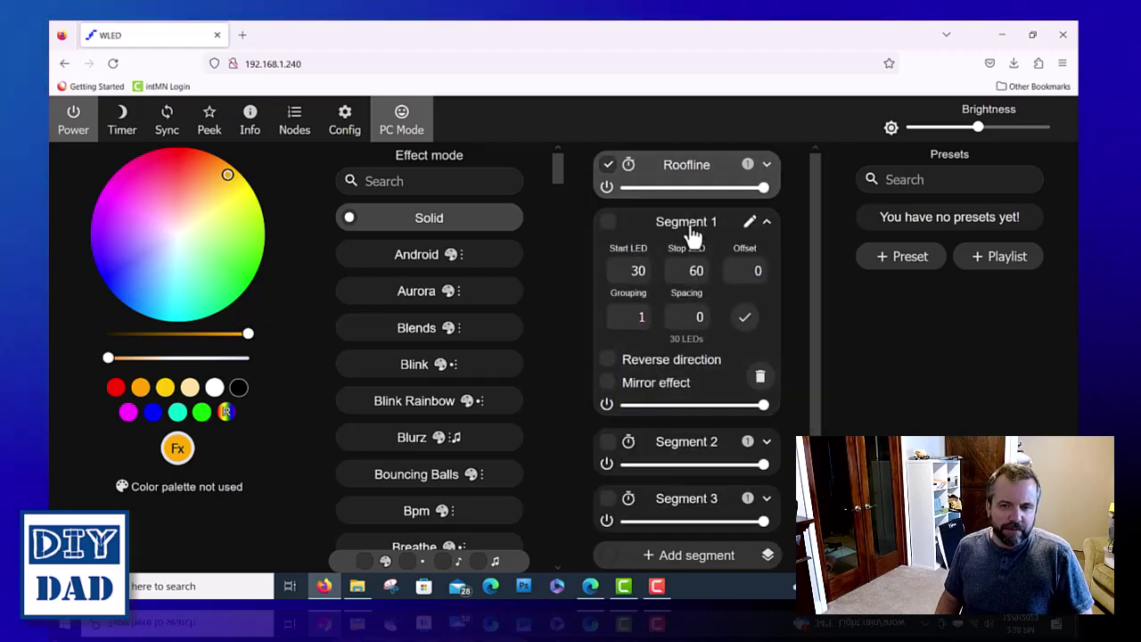
{"action": "left_click", "coordinate": [693, 222]}
{"action": "left_click", "coordinate": [749, 221]}
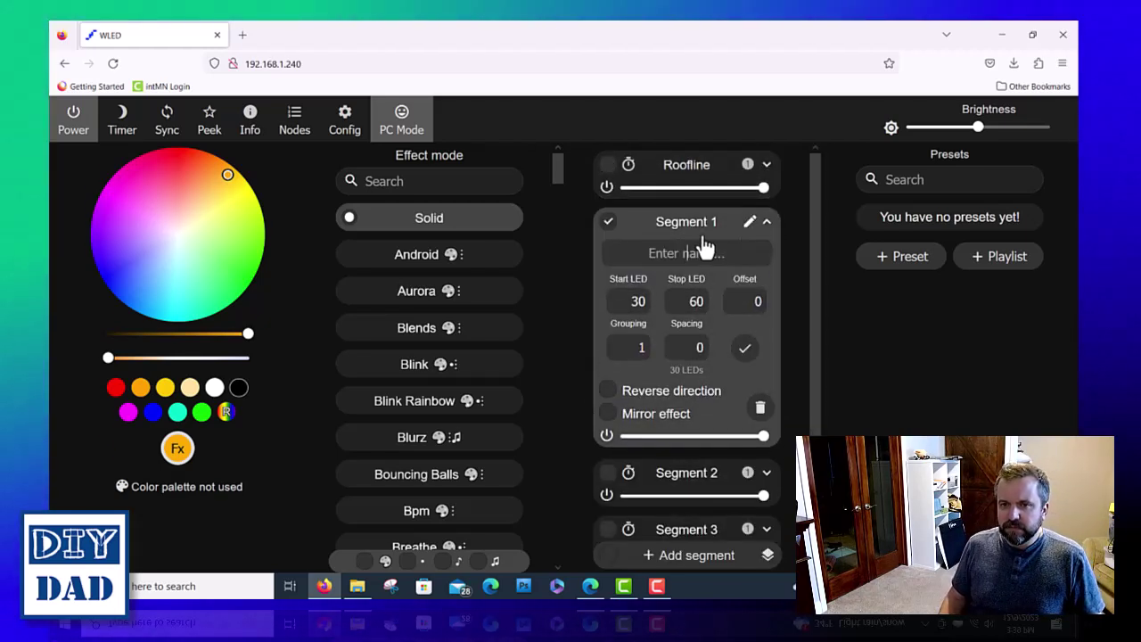
{"action": "type", "text": "Roof"}
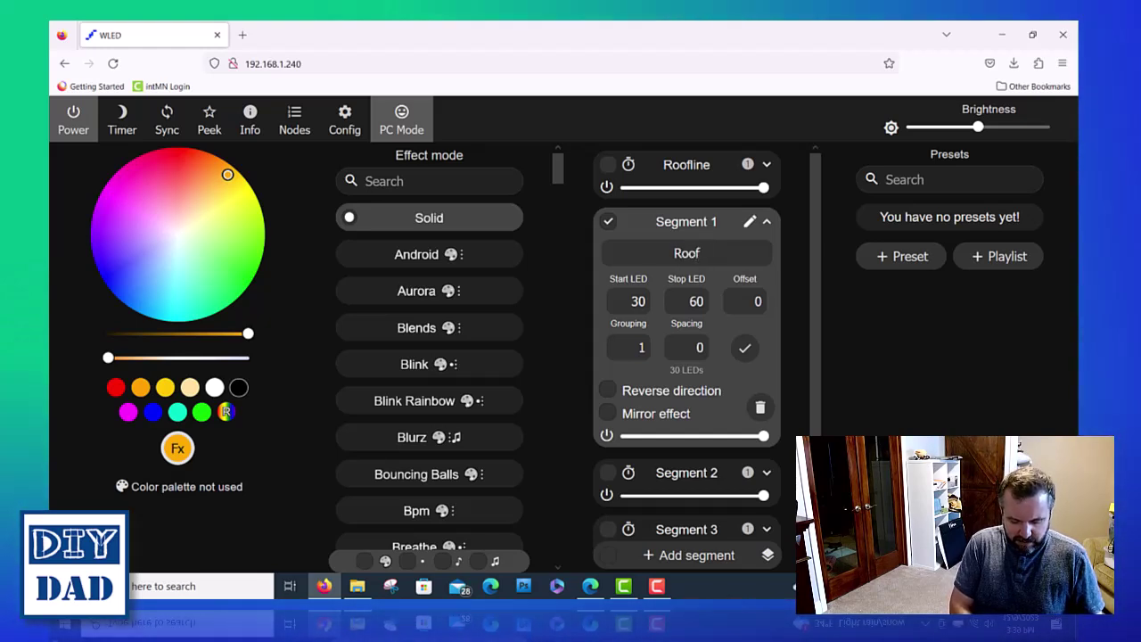
{"action": "type", "text": "peaks"}
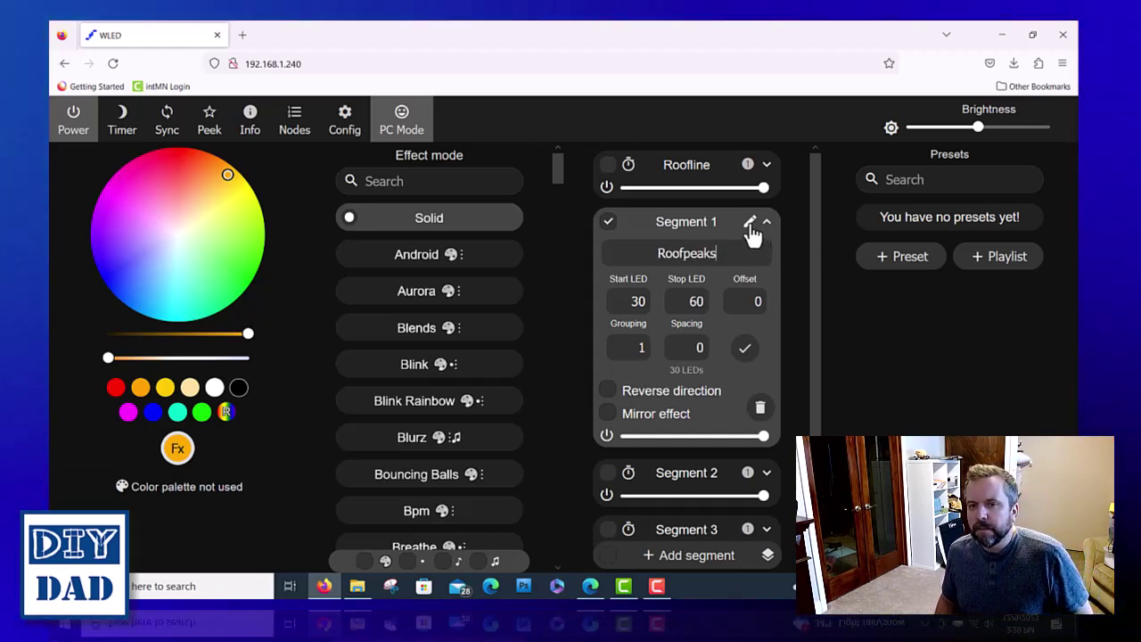
{"action": "left_click", "coordinate": [745, 348]}
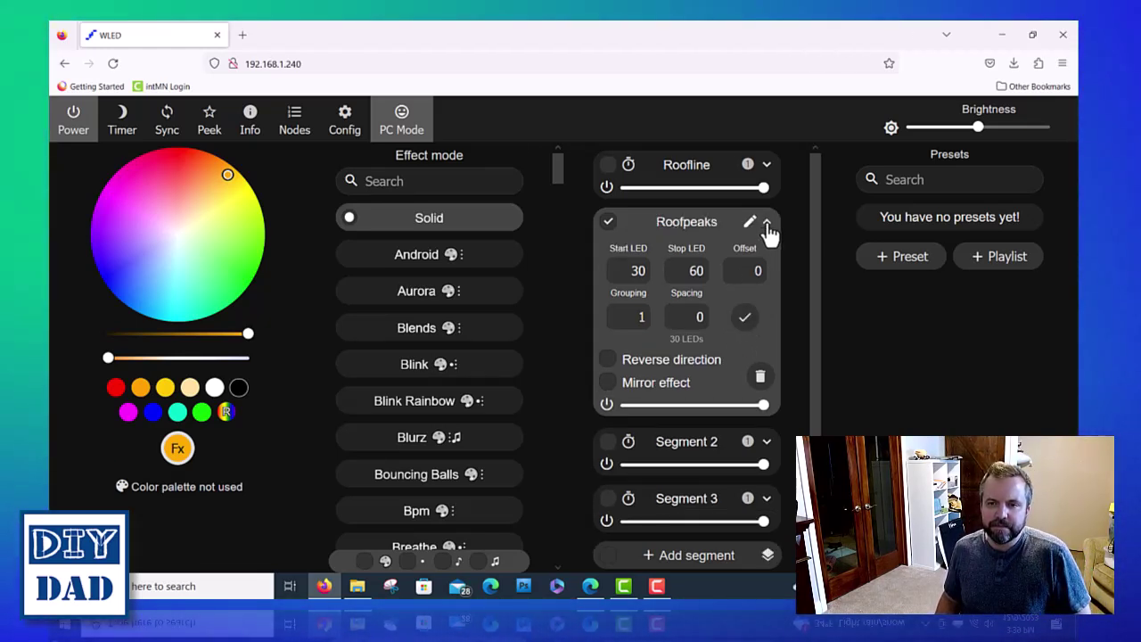
{"action": "left_click", "coordinate": [767, 223]}
{"action": "left_click", "coordinate": [613, 166]}
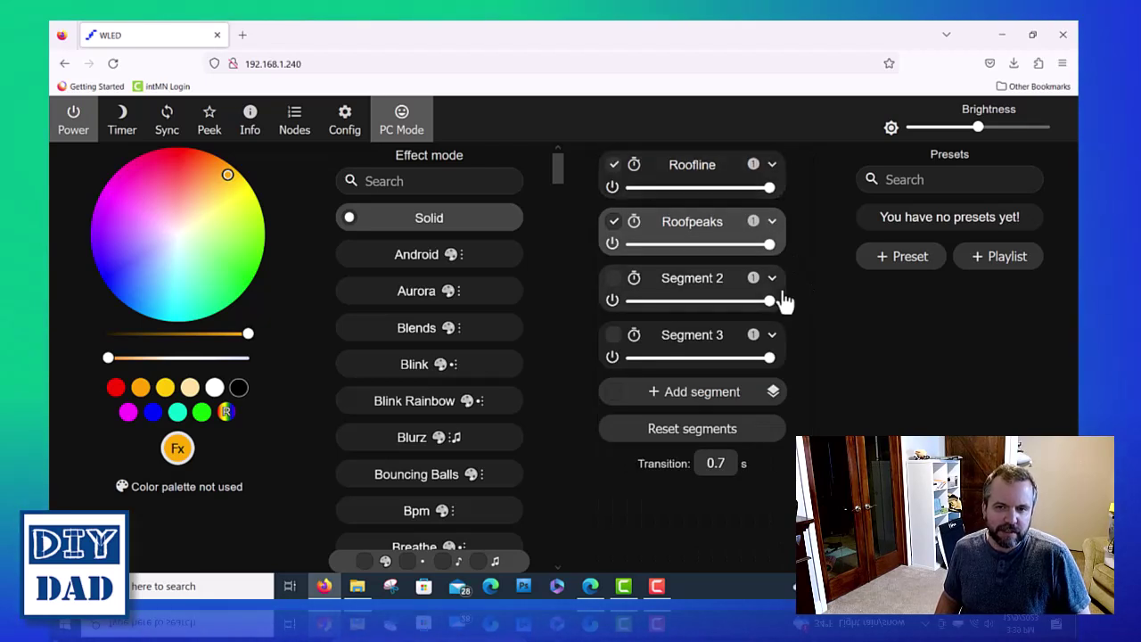
Rename Segment 2 as Garage Doors and add it to the selected segments
{"action": "left_click", "coordinate": [772, 280]}
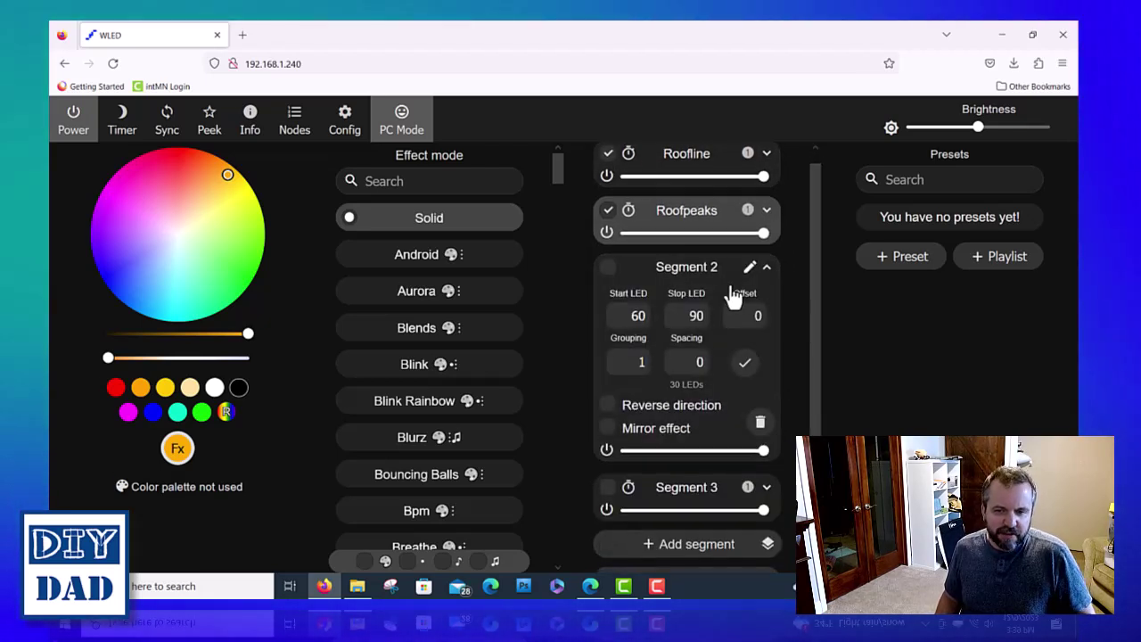
{"action": "left_click", "coordinate": [750, 266]}
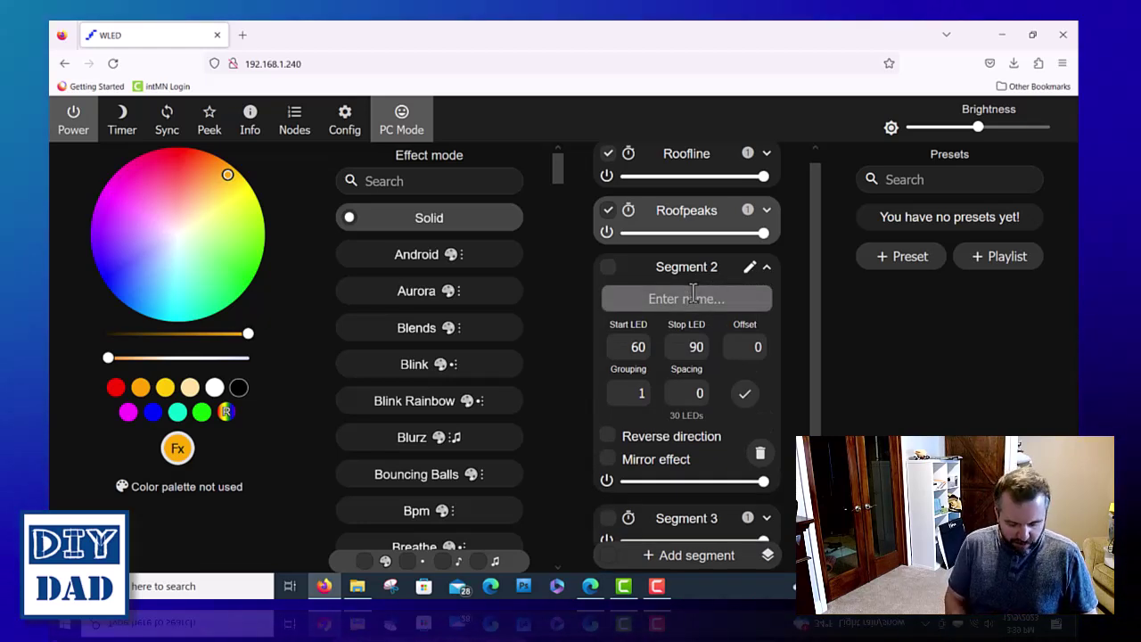
{"action": "type", "text": "Garage Door"}
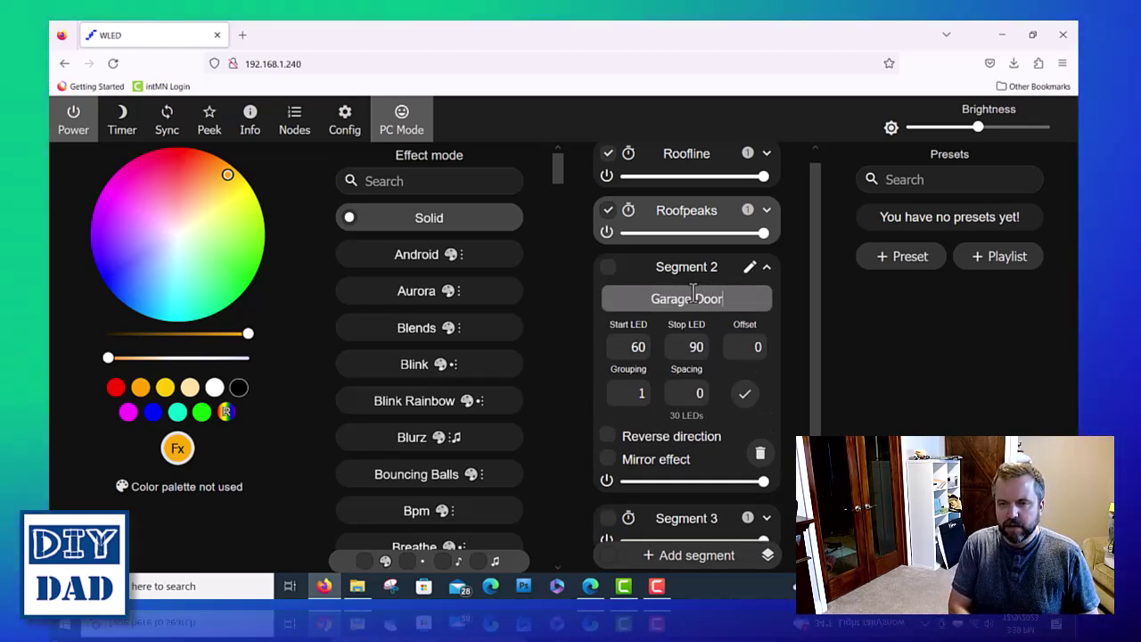
{"action": "type", "text": "s"}
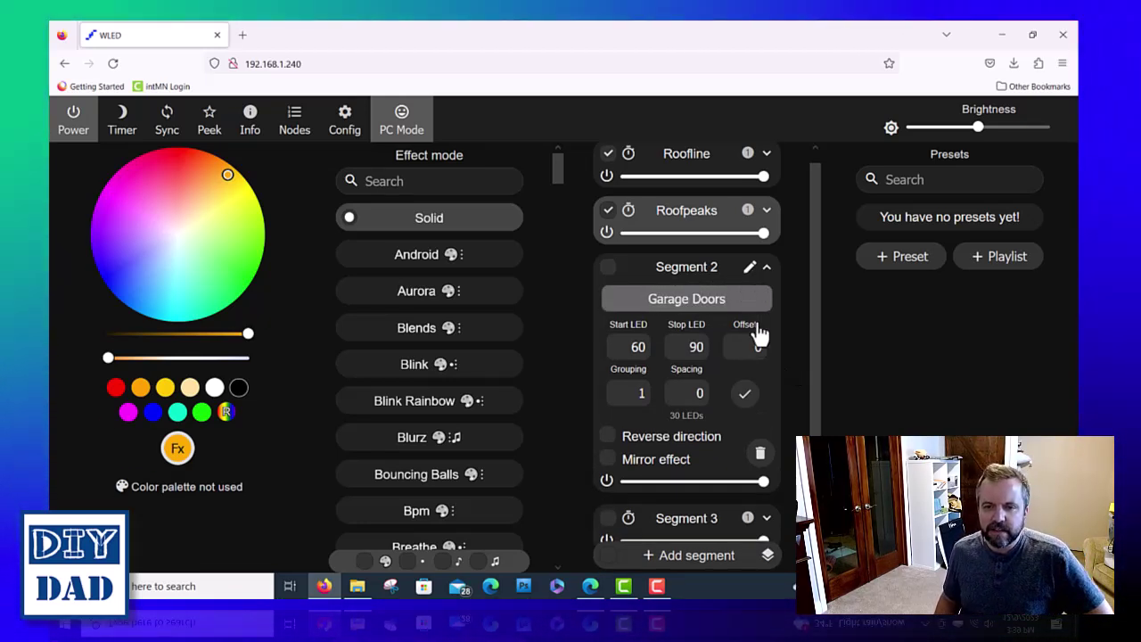
{"action": "left_click", "coordinate": [744, 393]}
{"action": "left_click", "coordinate": [767, 271]}
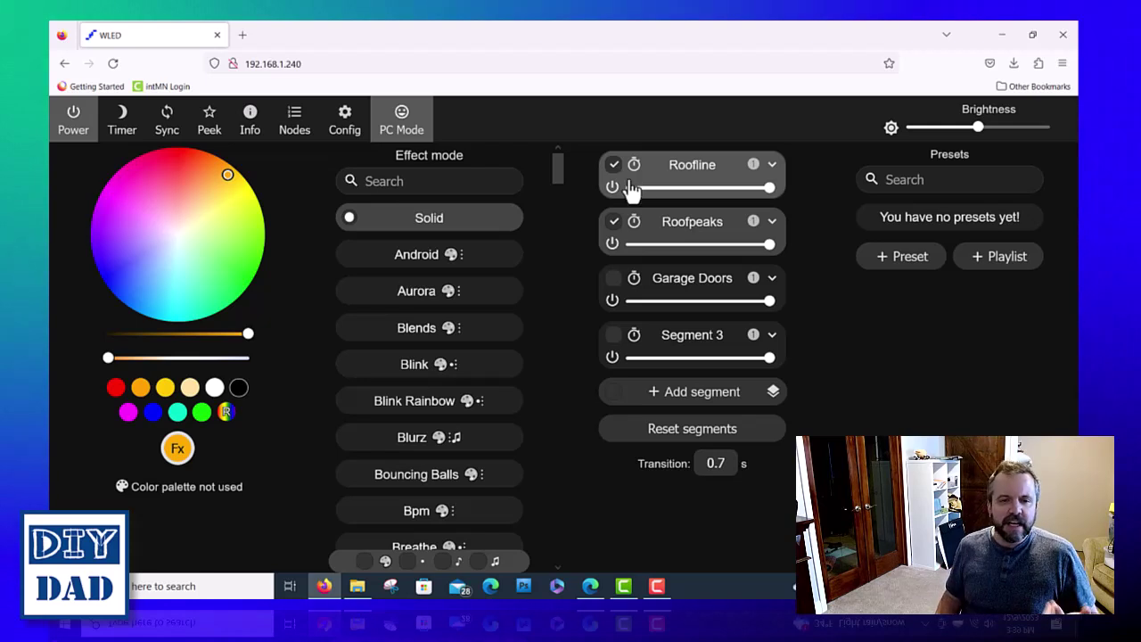
{"action": "left_click", "coordinate": [613, 278]}
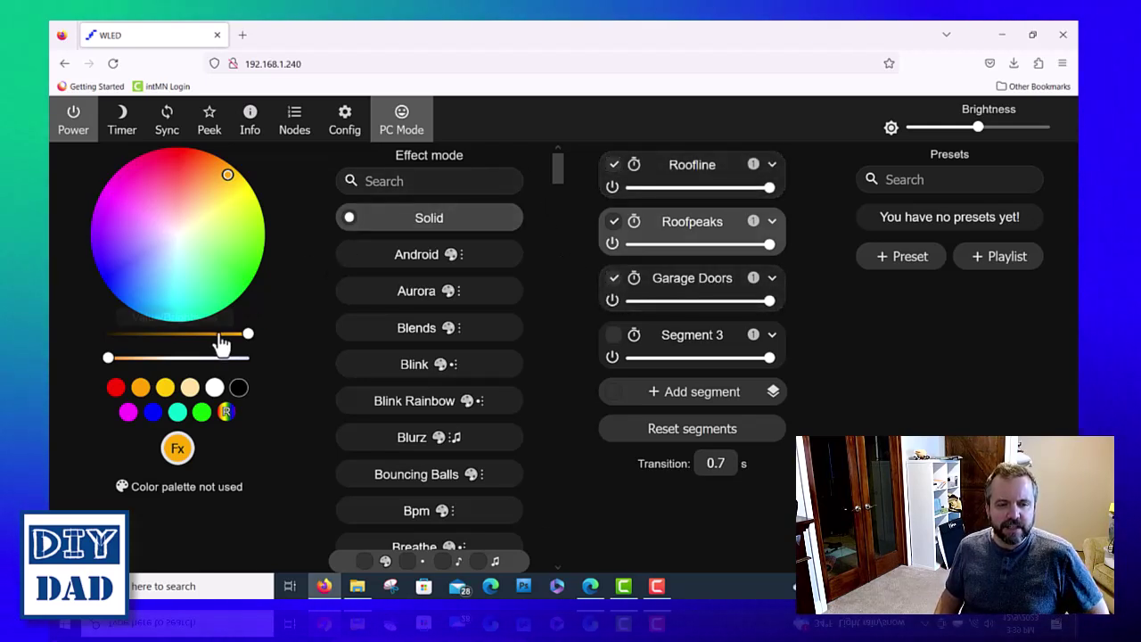
{"action": "left_click", "coordinate": [417, 327]}
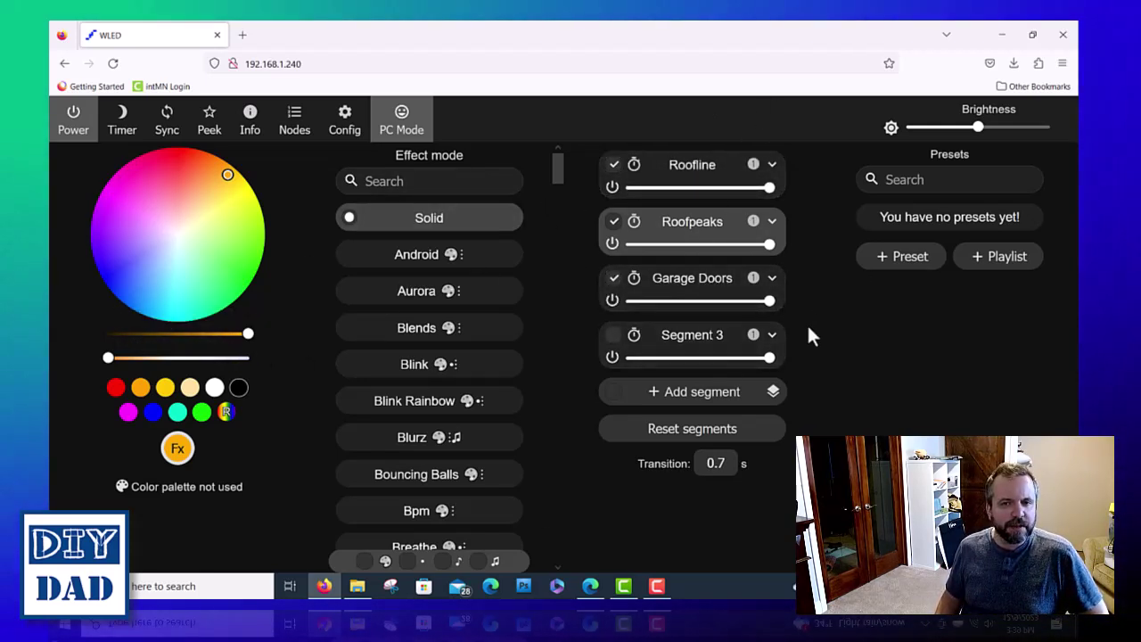